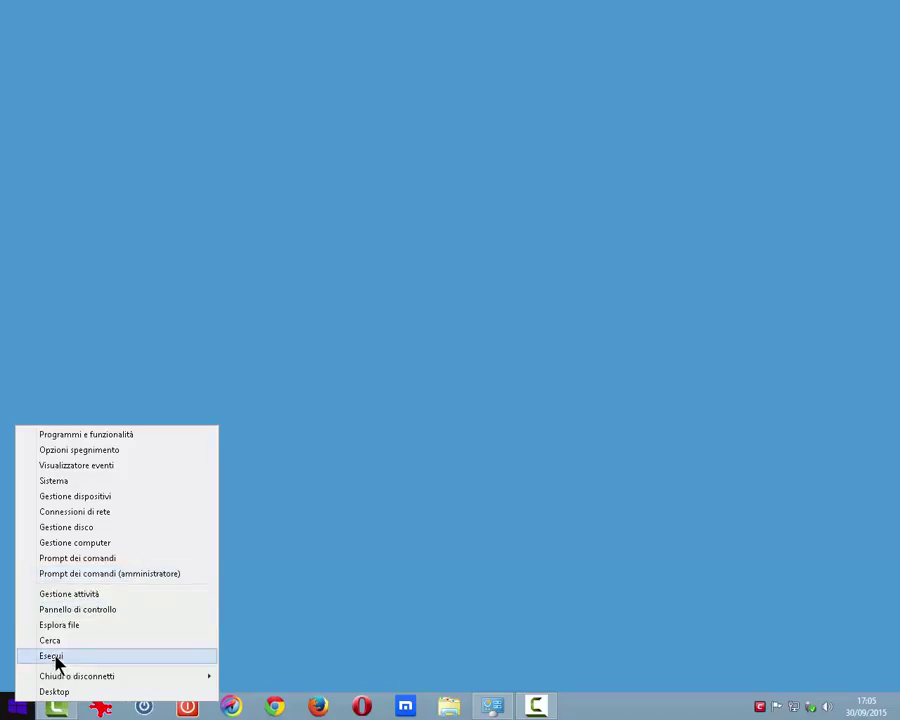
- Launch Gestione computer by running compmgmt.msc and maximize its window
click(57, 658)
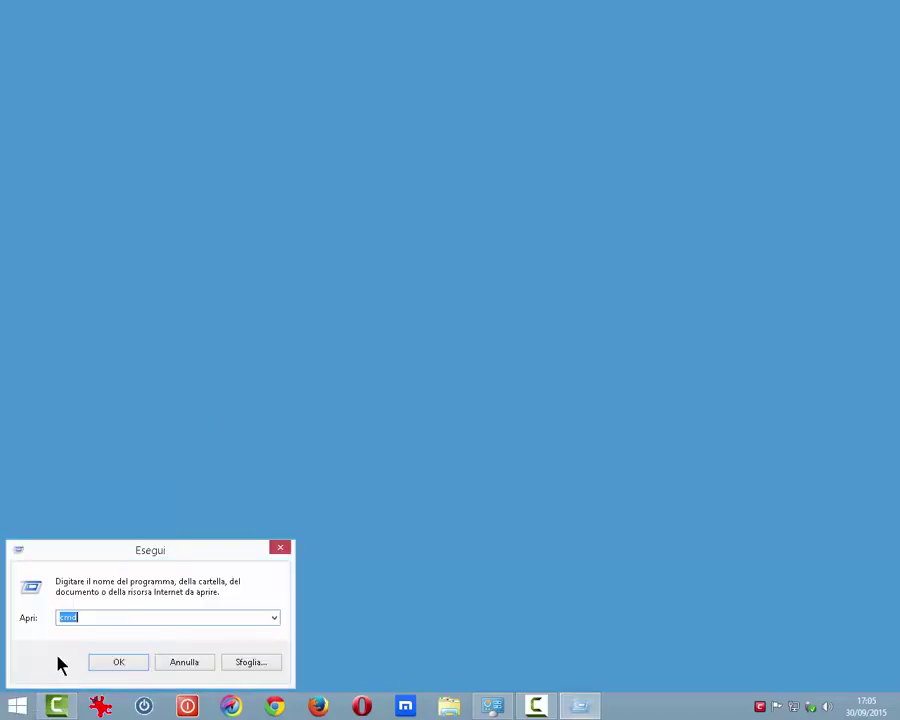
text(compmgmt.msc)
click(118, 664)
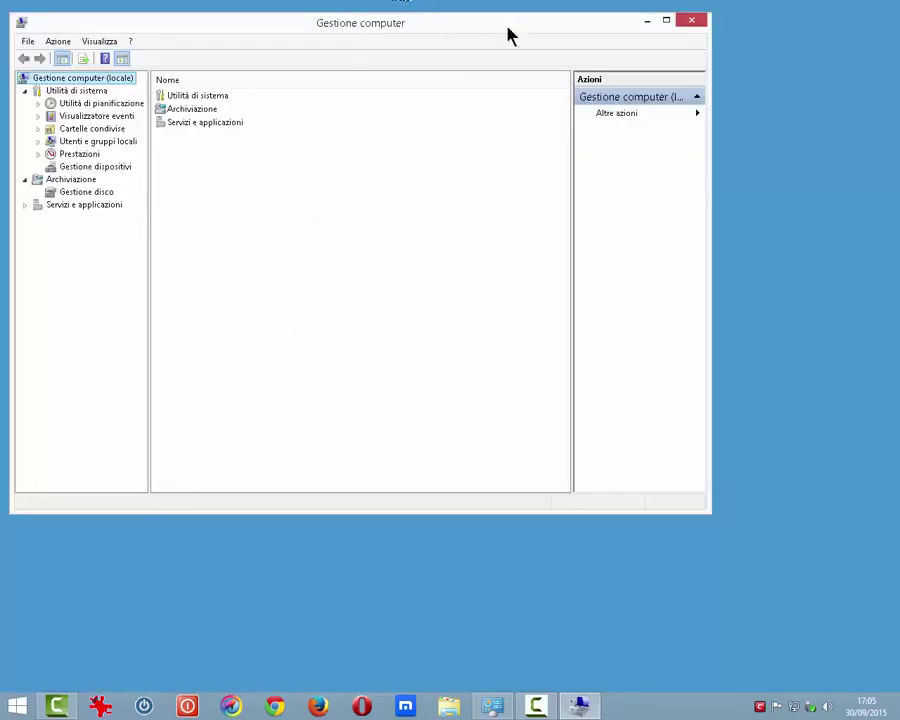
click(665, 21)
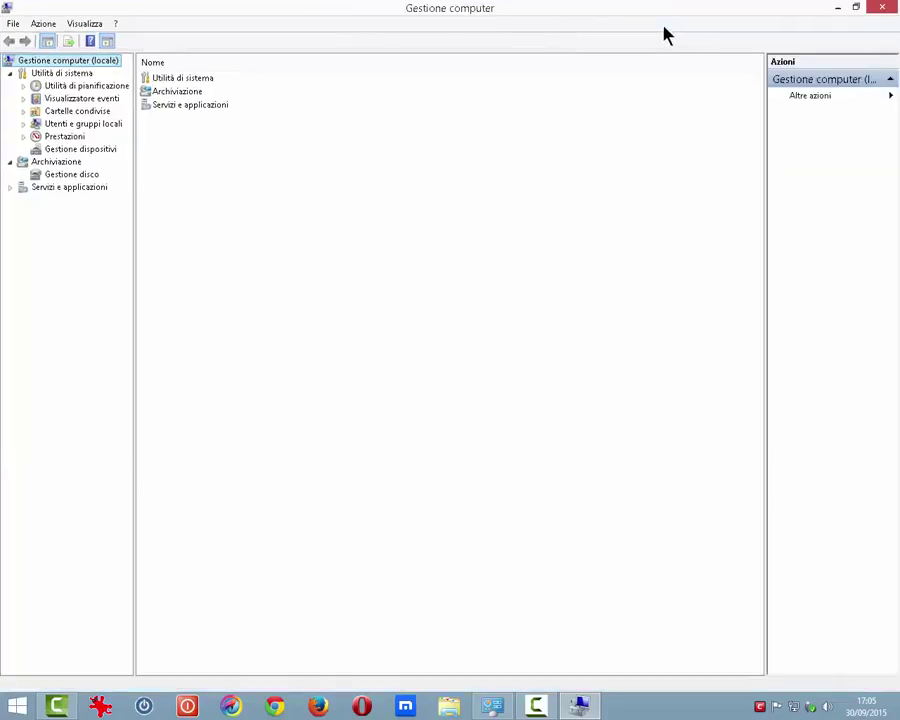
click(12, 24)
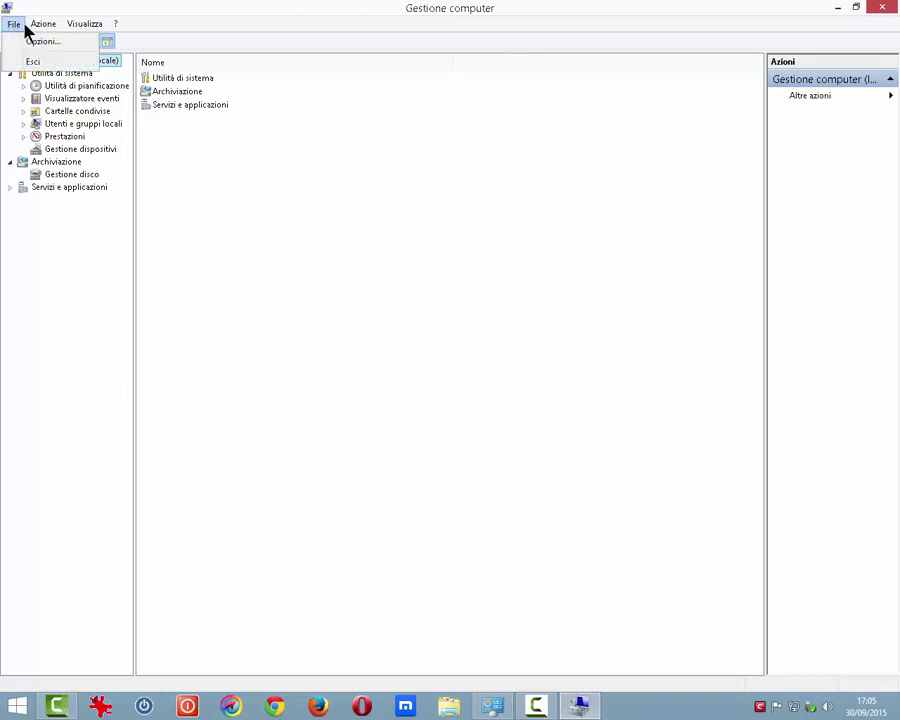
mouse_move(76, 30)
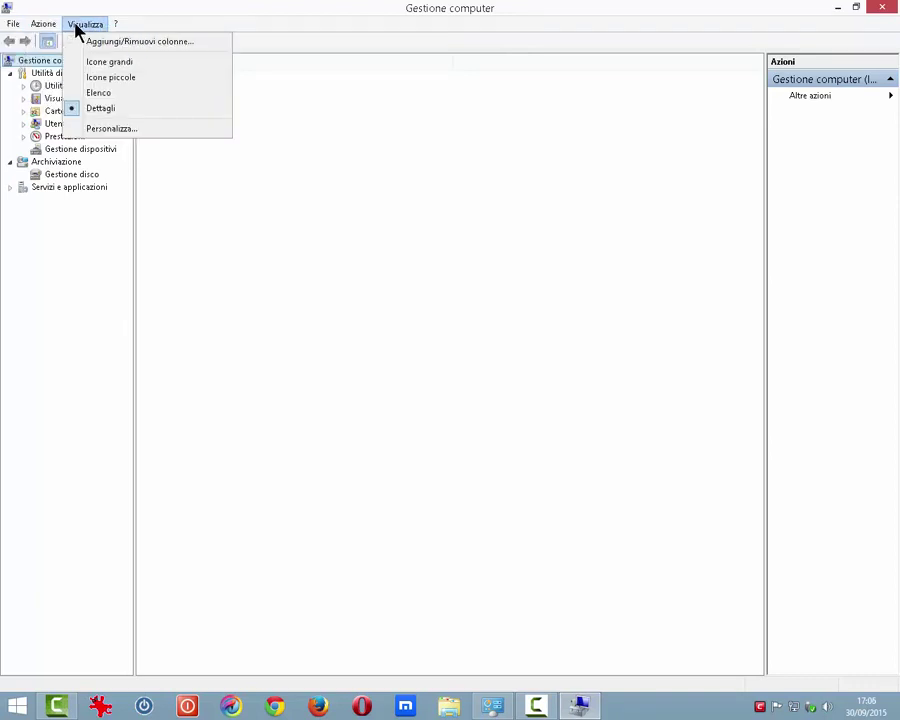
click(42, 58)
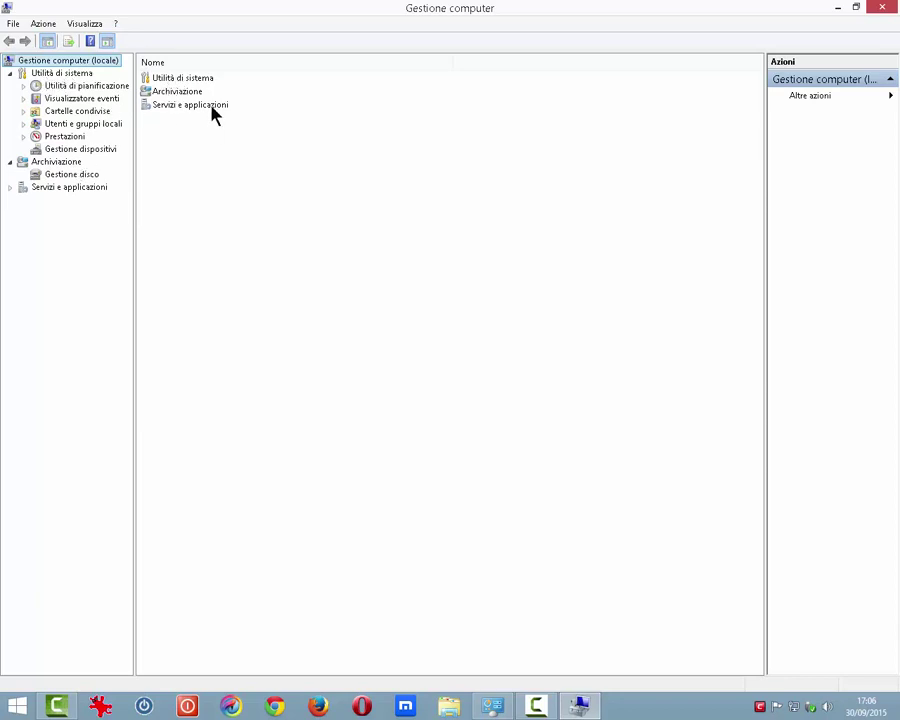
- View the Utilità di pianificazione summary and inspect the Errore events in the Visualizzatore eventi overview
double_click(57, 86)
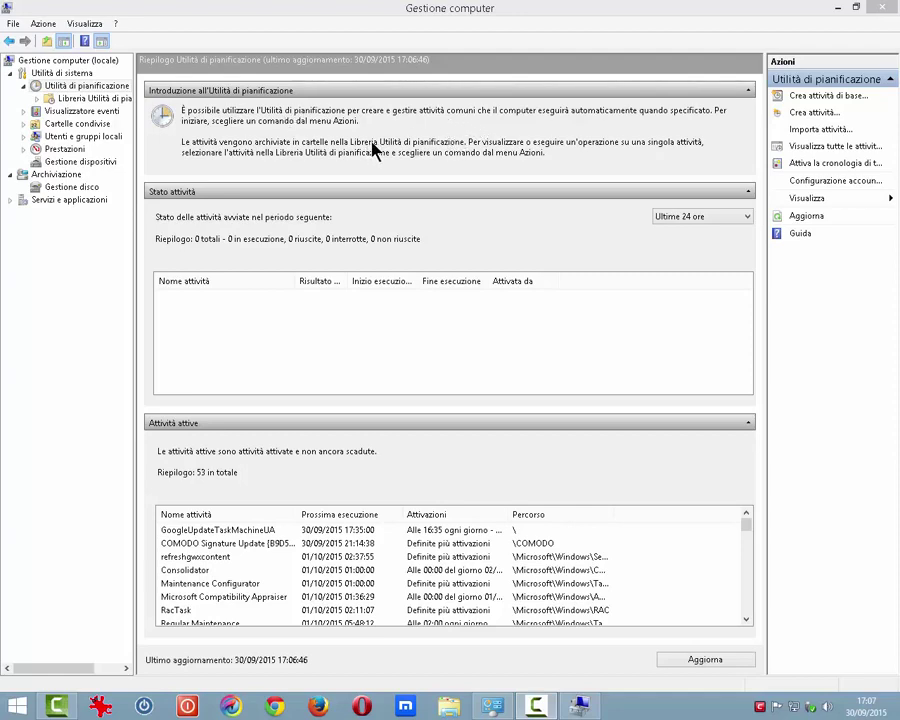
click(89, 112)
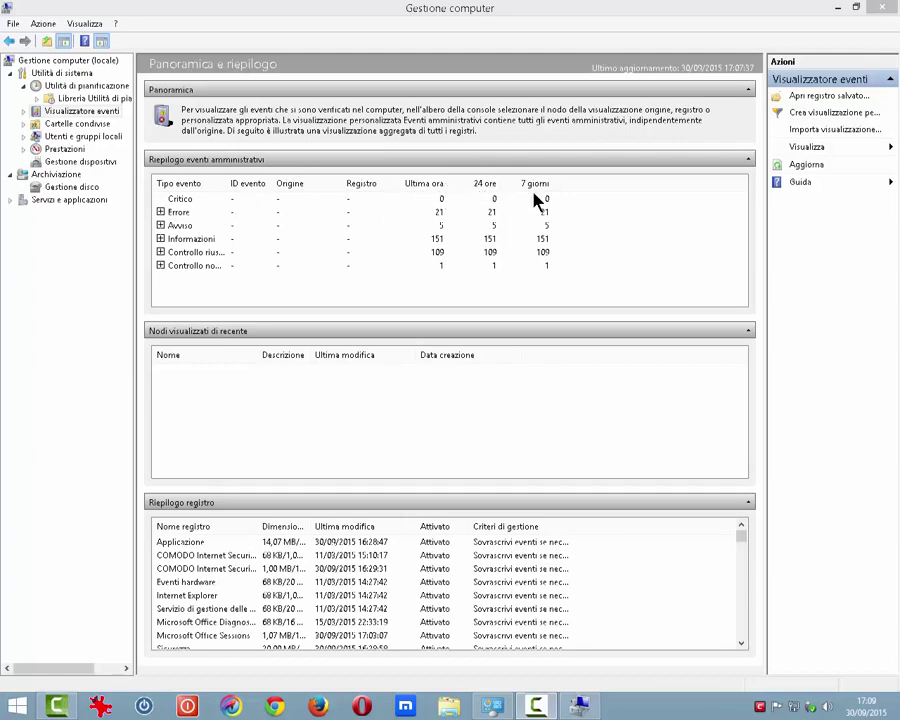
click(160, 212)
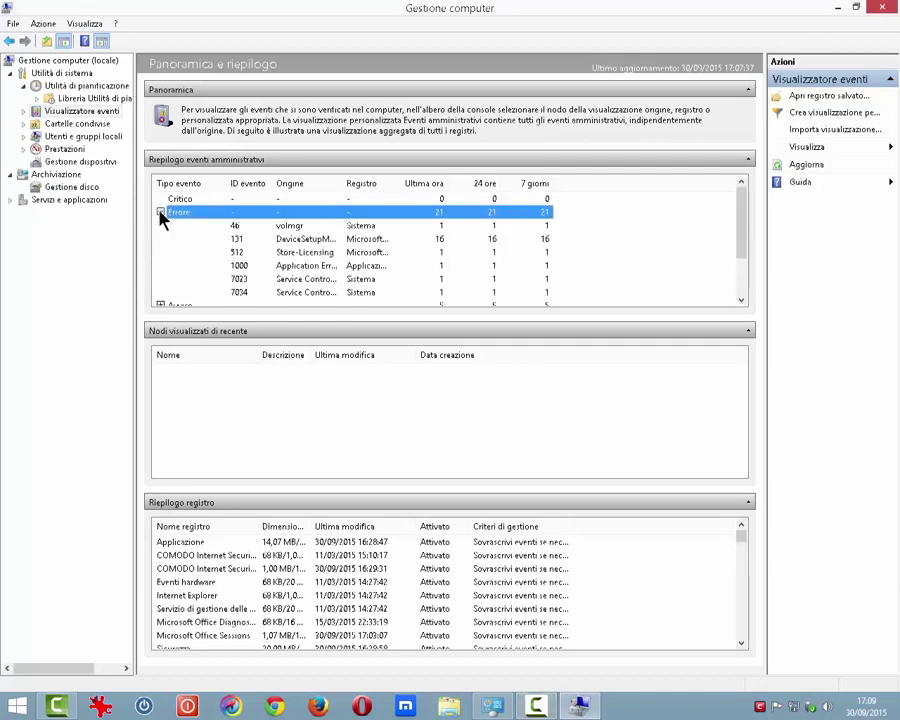
click(303, 227)
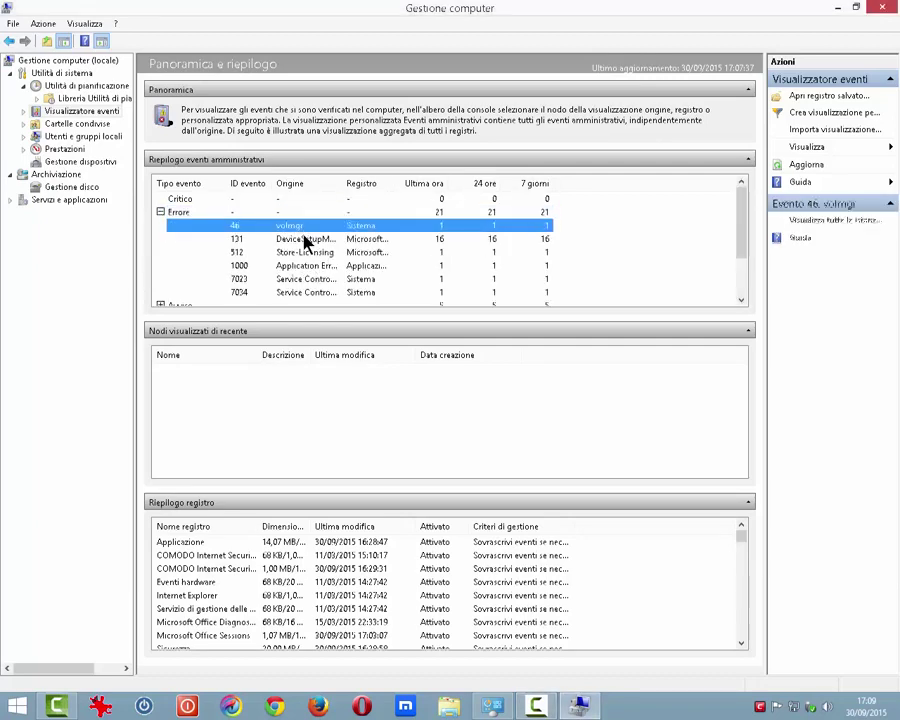
click(304, 241)
click(160, 212)
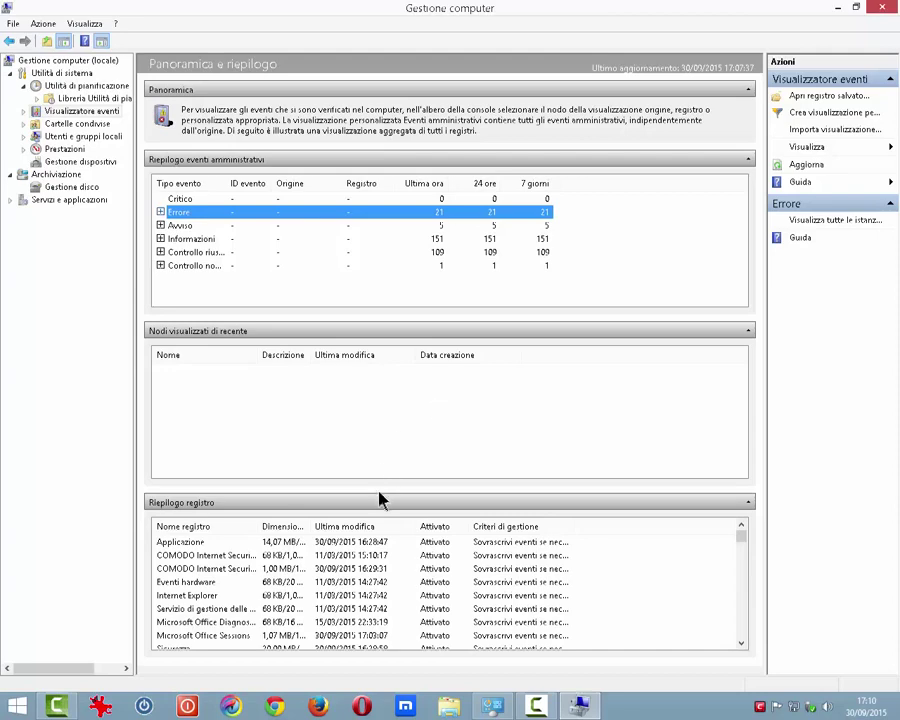
- Inspect the Applicazione and Eventi hardware logs listed in the Visualizzatore eventi log summary
click(365, 540)
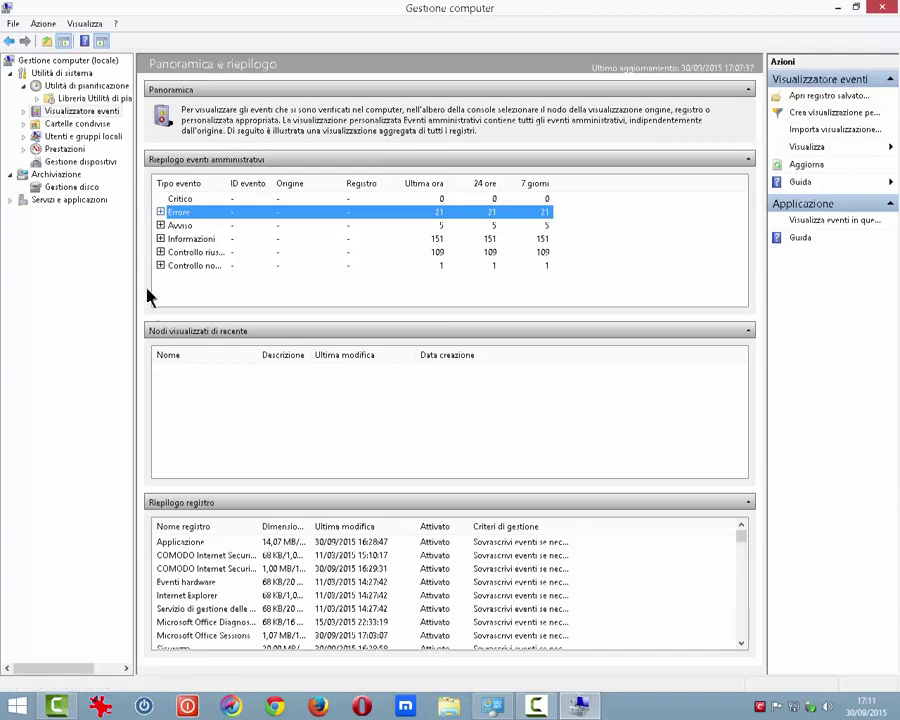
click(800, 185)
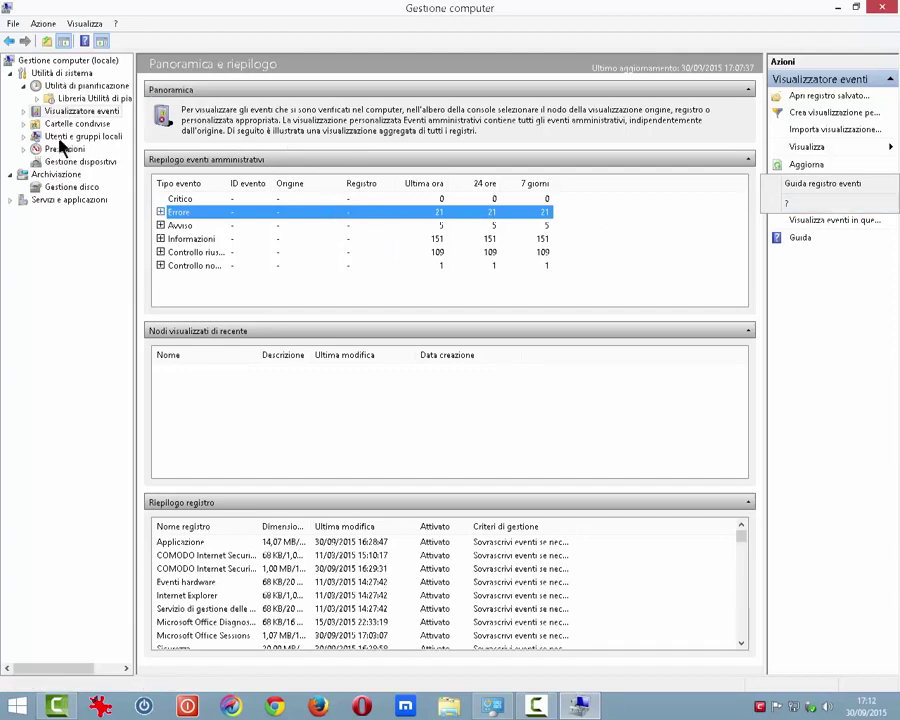
double_click(182, 542)
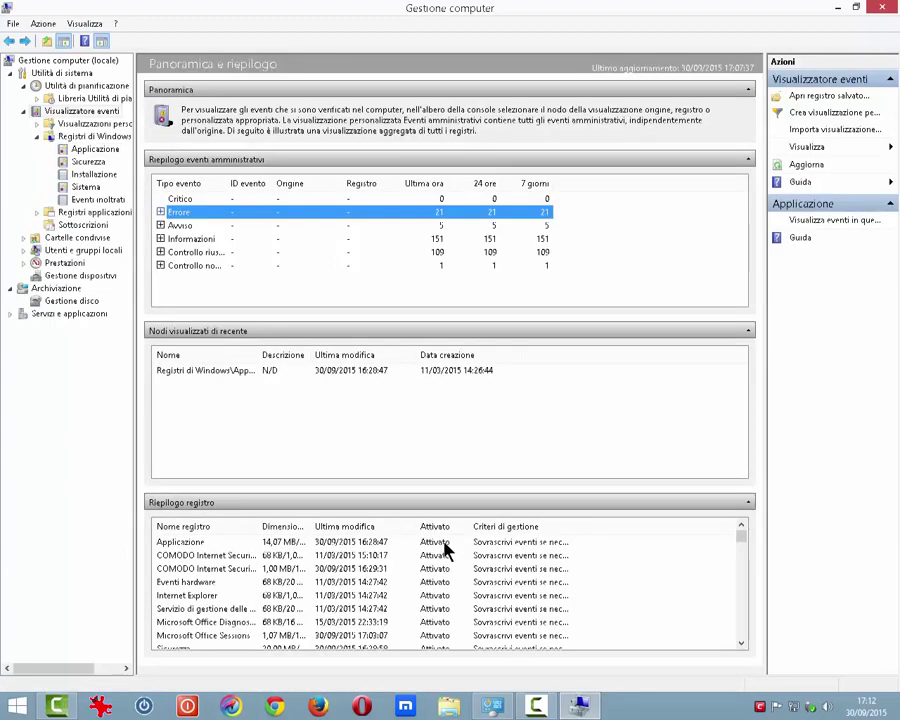
mouse_move(741, 542)
mouse_down()
mouse_move(741, 575)
mouse_move(741, 532)
mouse_up()
click(205, 582)
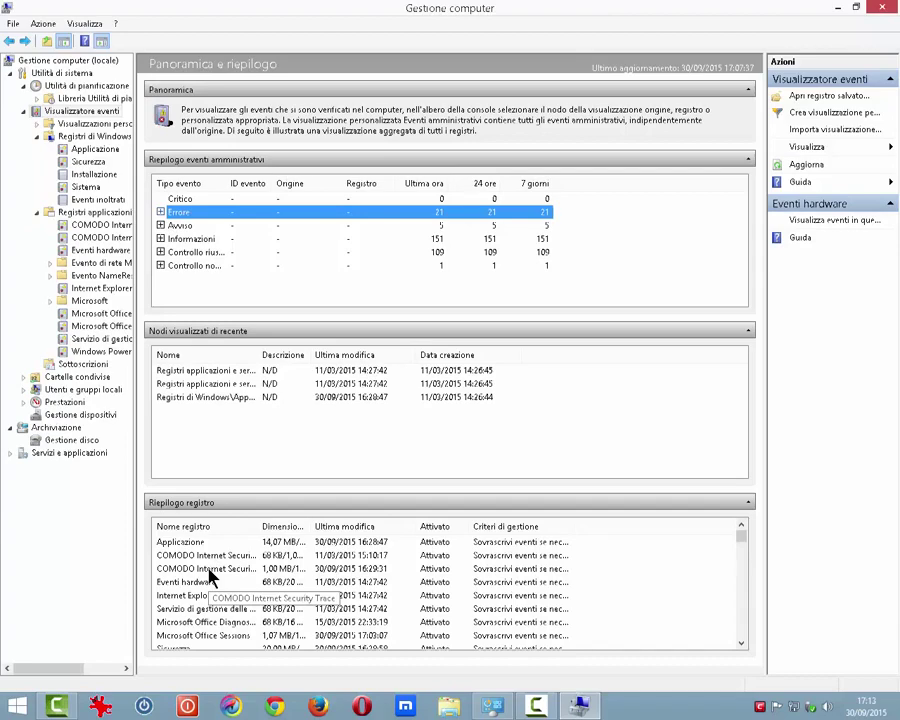
- Open the COMODO Internet Security Trace log and examine several cmdAgent events and their general description
double_click(208, 569)
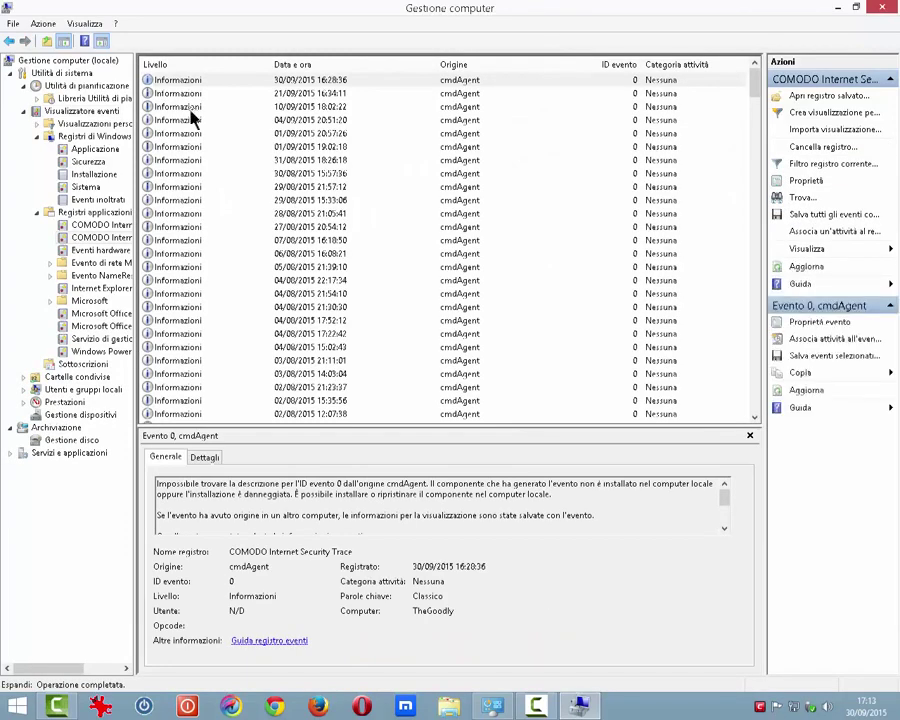
click(186, 86)
click(186, 95)
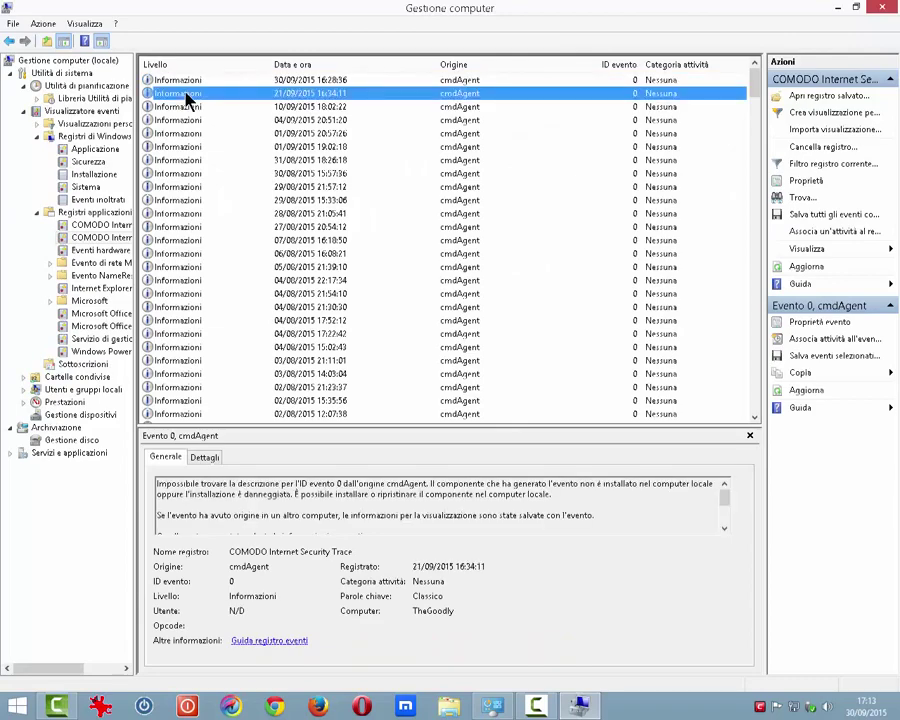
click(187, 108)
click(185, 121)
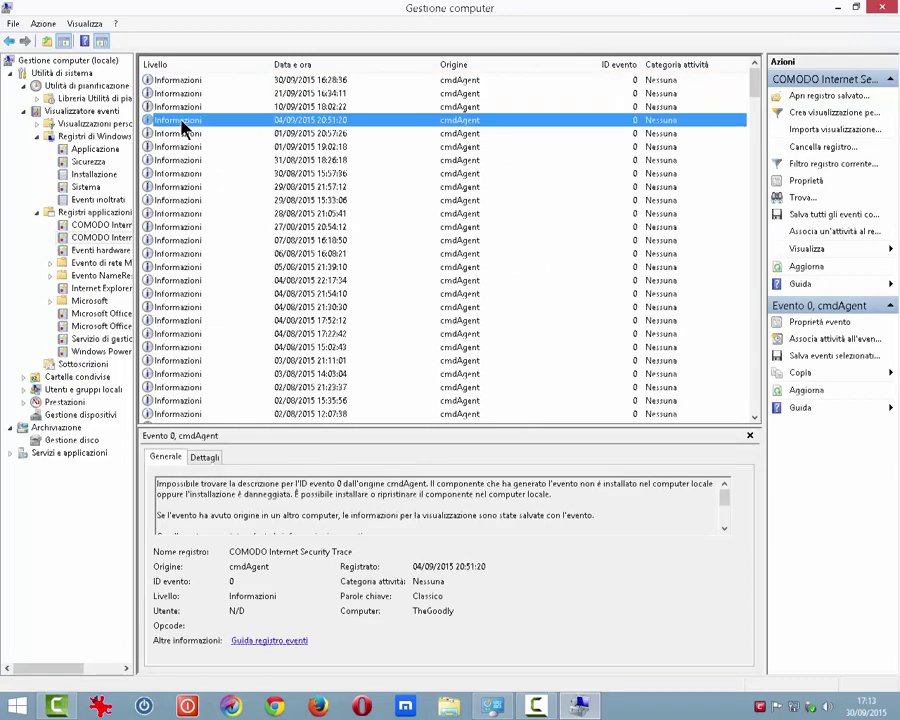
drag(755, 88, 756, 165)
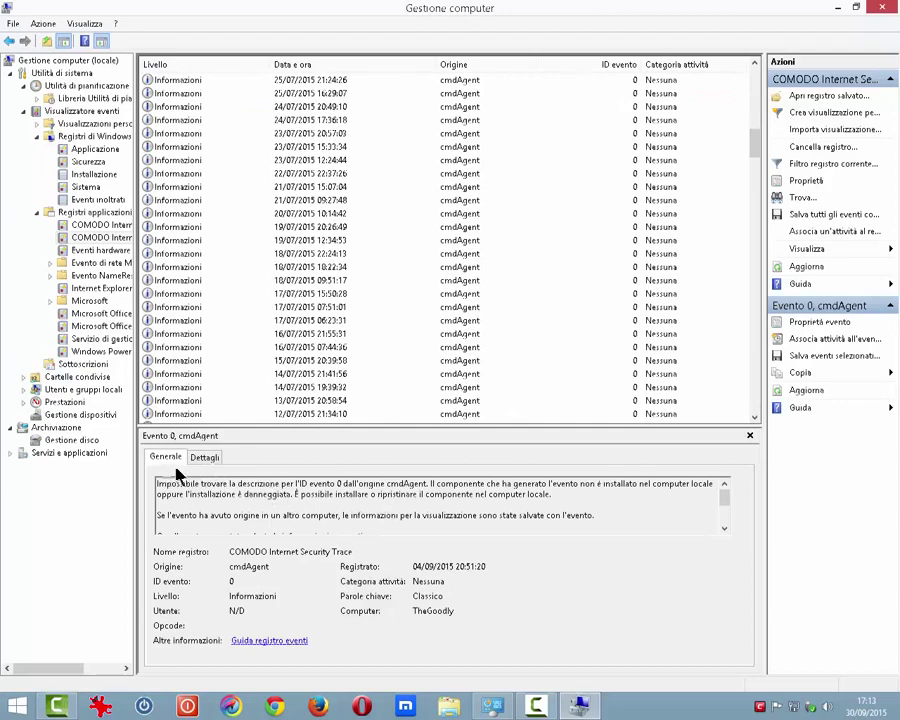
drag(157, 484, 613, 516)
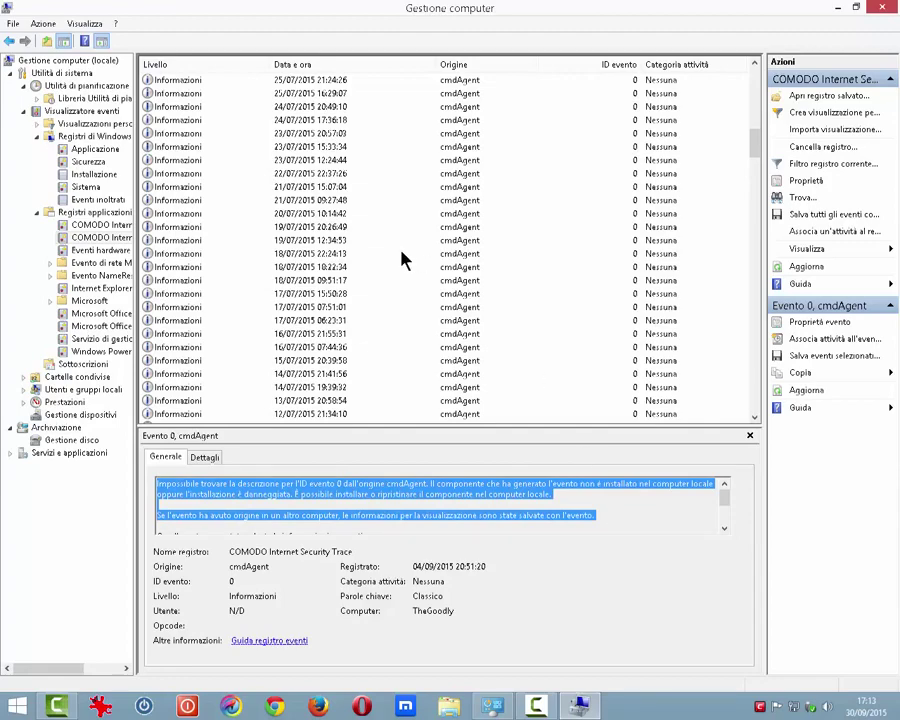
scroll(404, 257, up, 3)
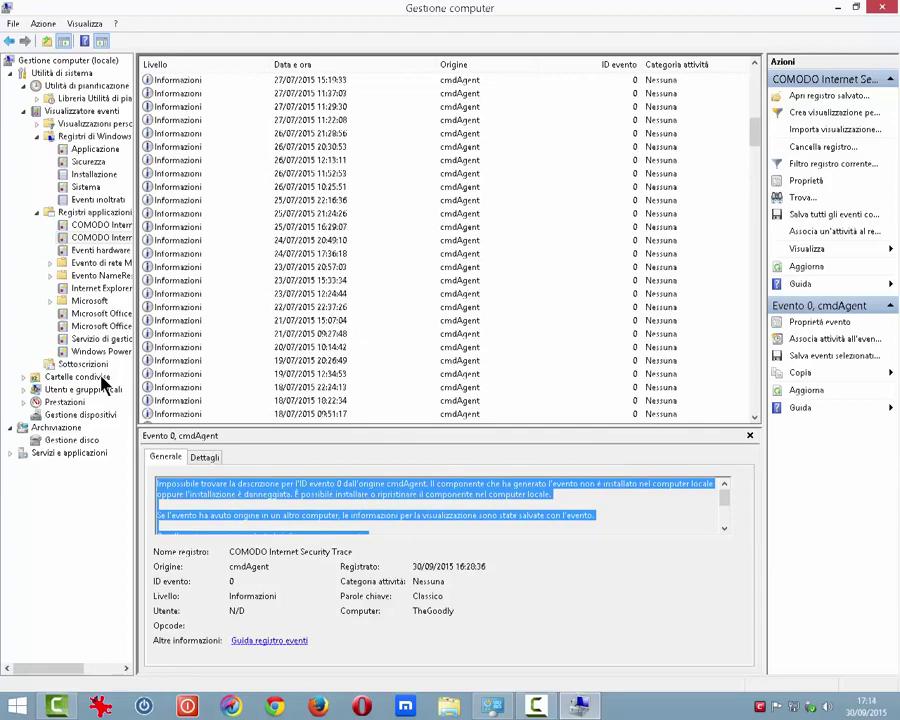
- Leave the event log and view the Condivisioni and Sessioni lists under Cartelle condivise
click(9, 41)
click(9, 41)
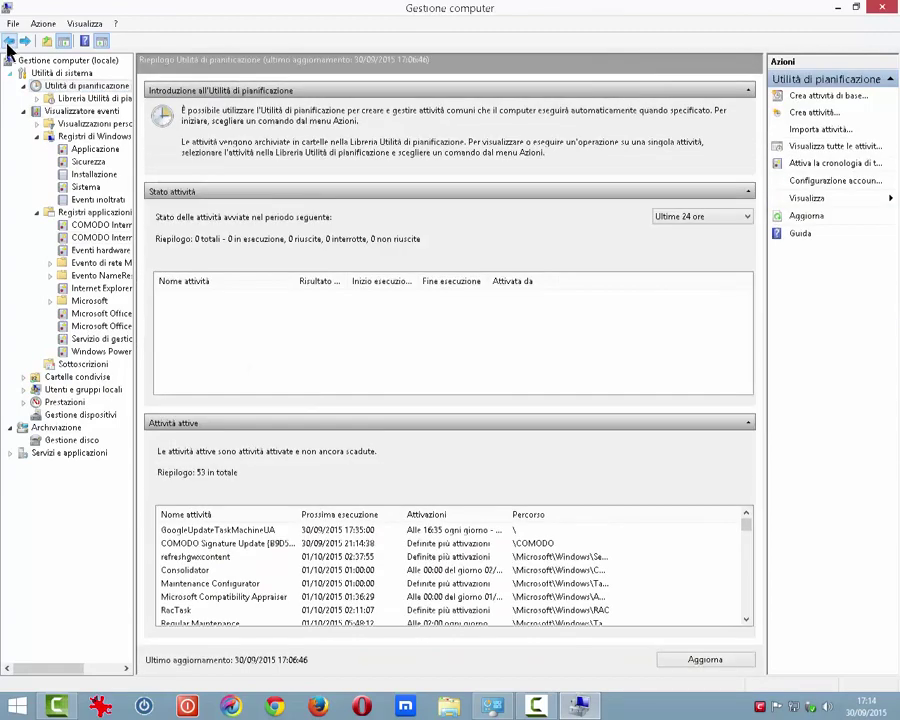
click(72, 379)
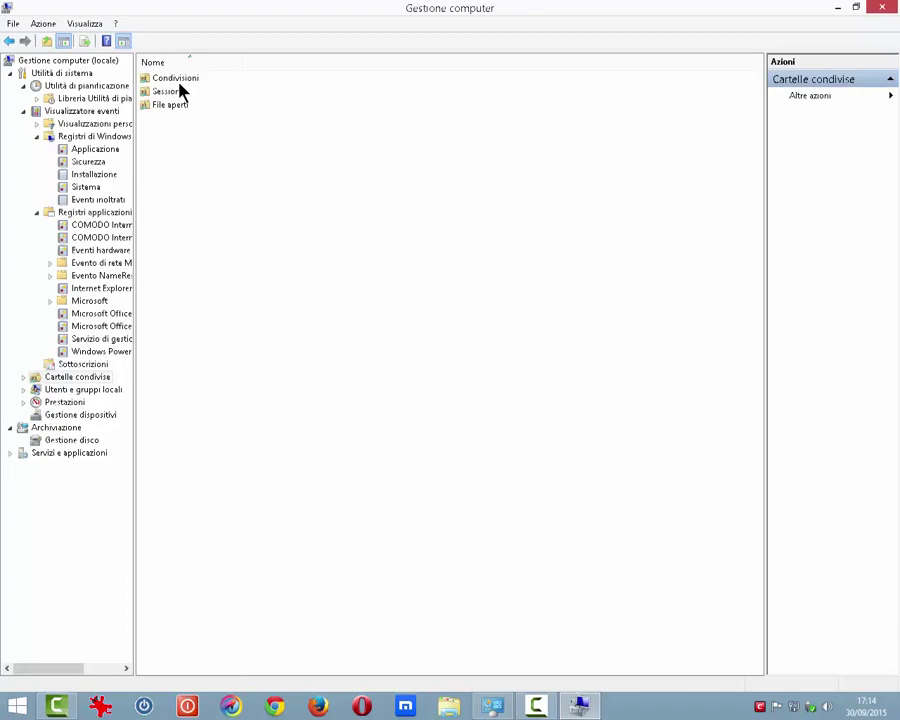
double_click(38, 376)
click(76, 392)
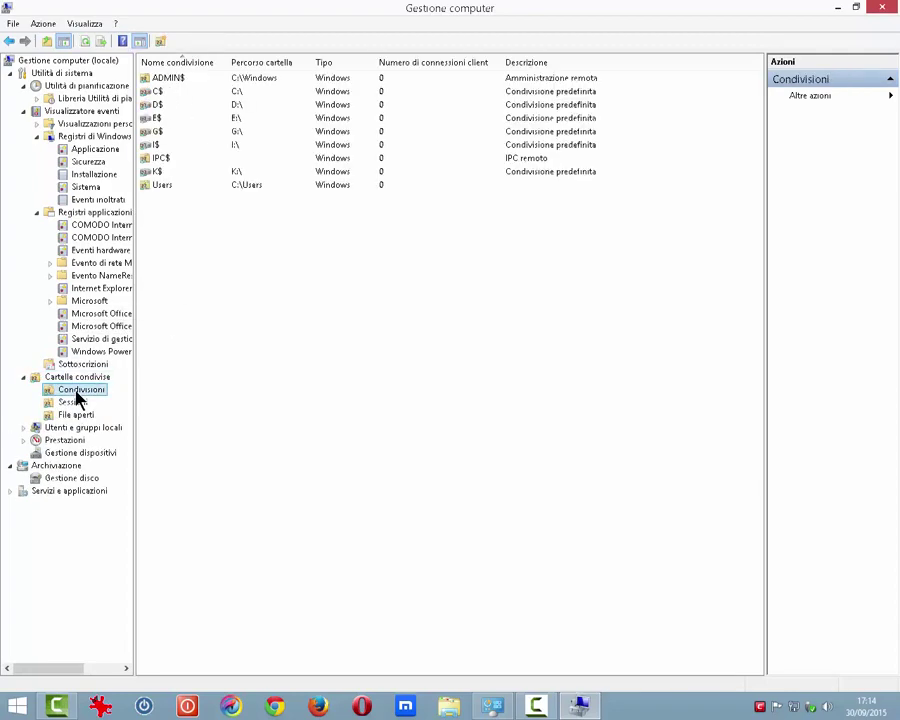
click(73, 403)
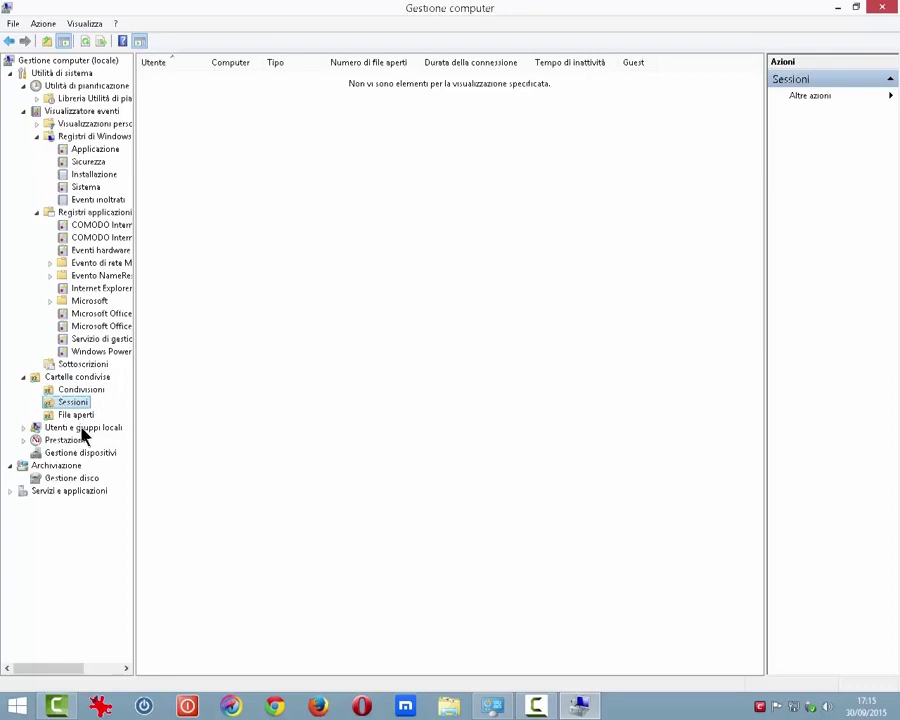
- View the Utenti list under Utenti e gruppi locali and examine the actions available for the last account
click(70, 430)
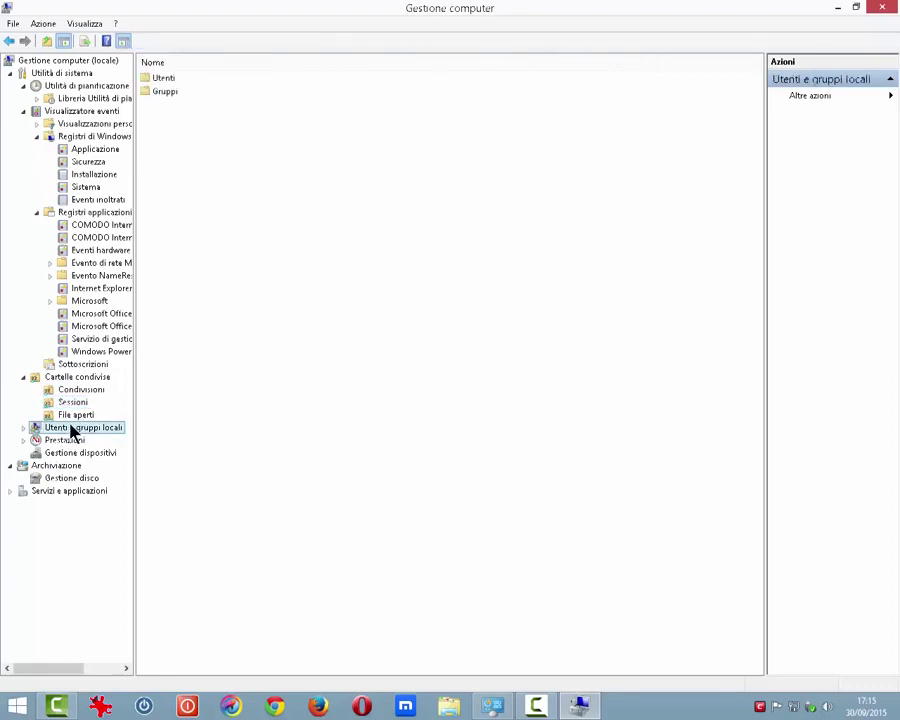
click(23, 428)
click(68, 441)
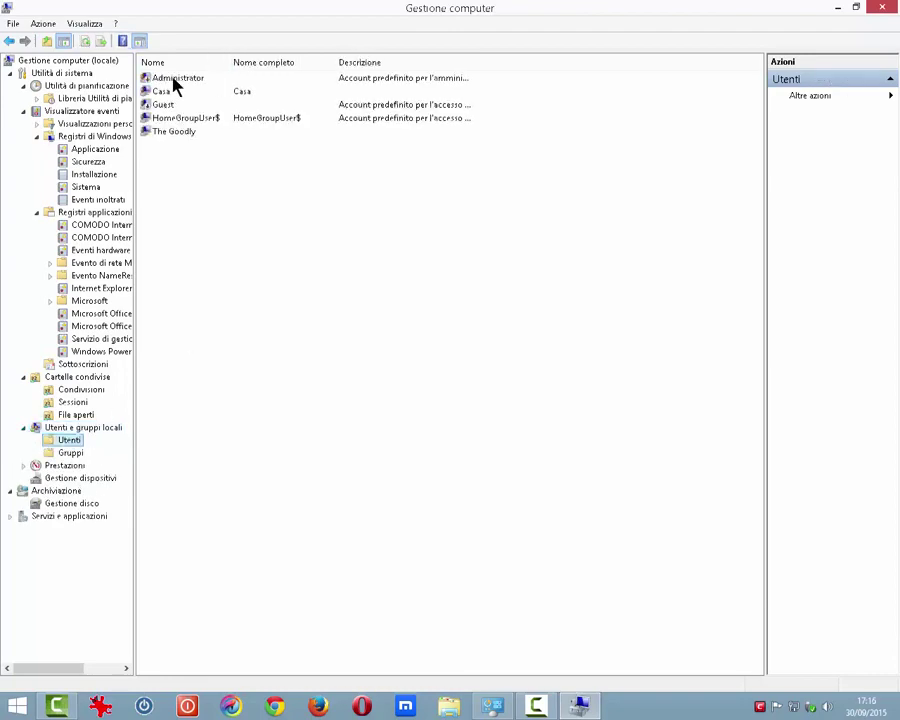
click(175, 134)
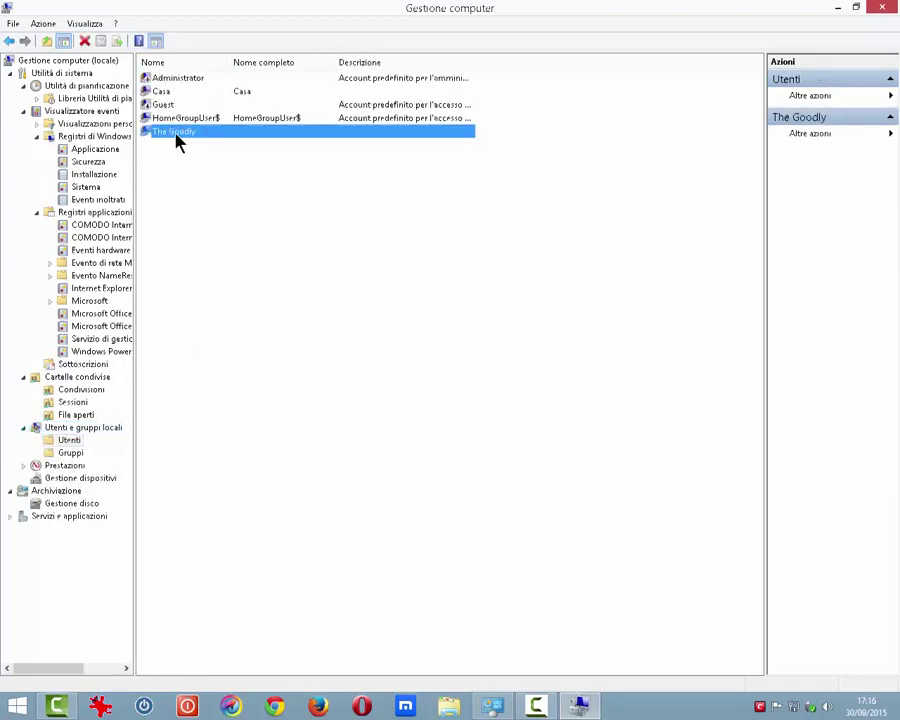
right_click(184, 134)
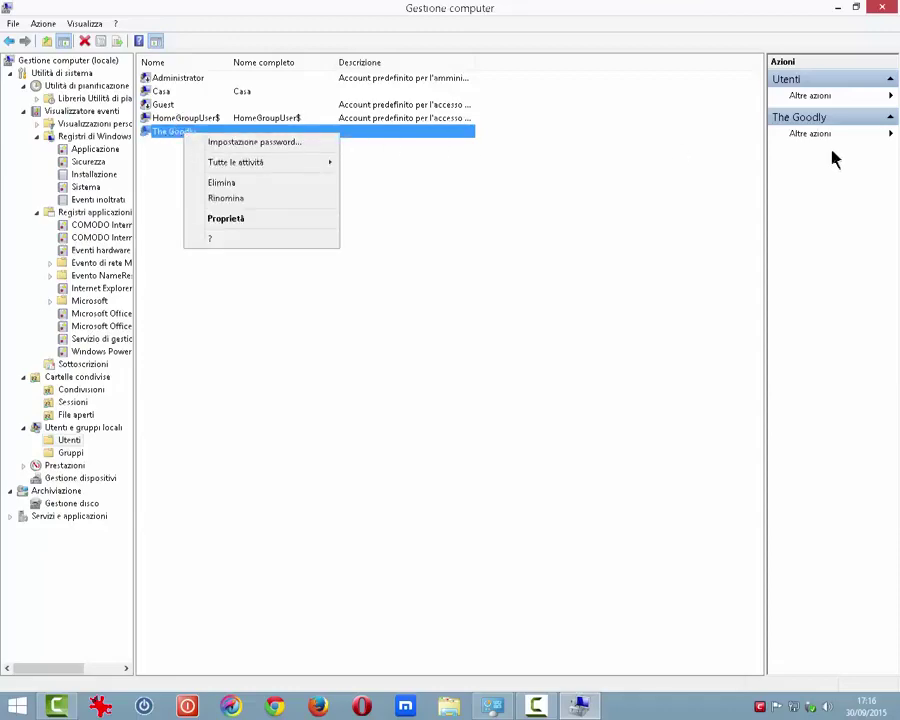
click(891, 135)
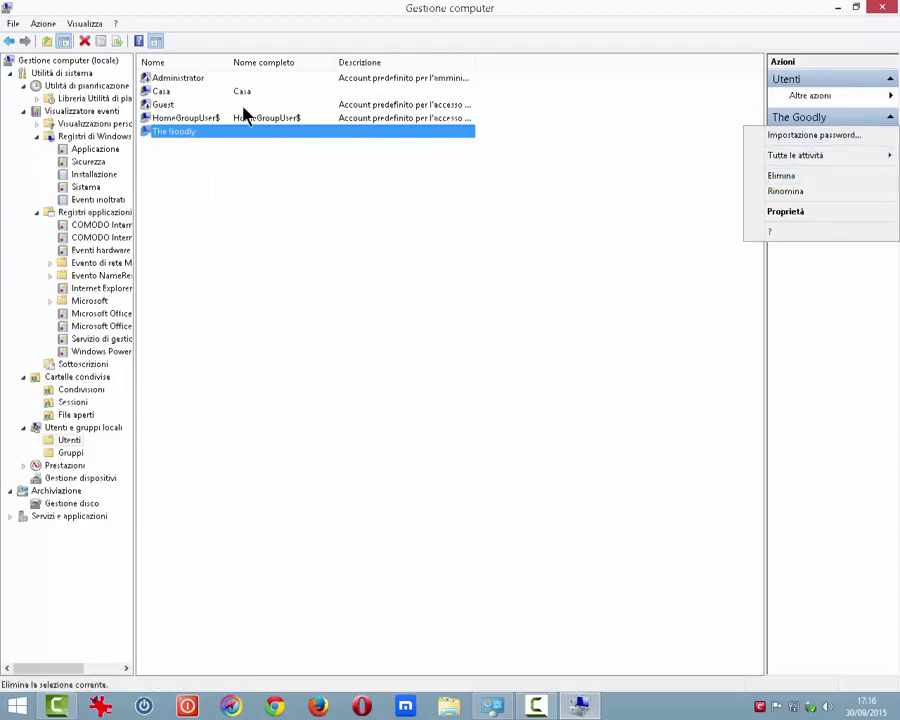
- Expand Prestazioni, view its overview and open Performance Monitor under the monitoring tools
click(24, 466)
click(50, 467)
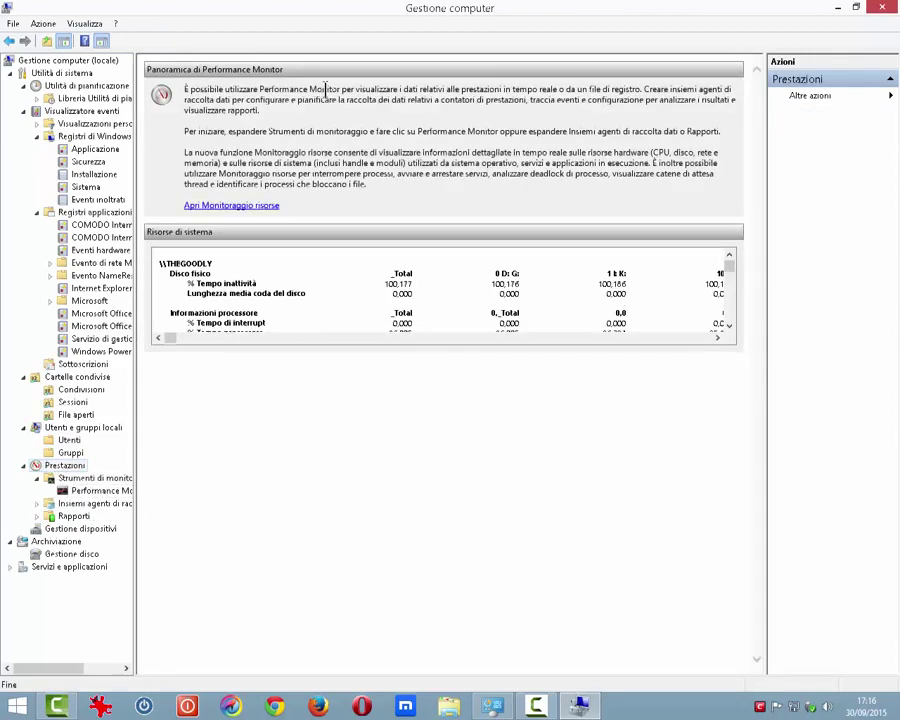
click(97, 492)
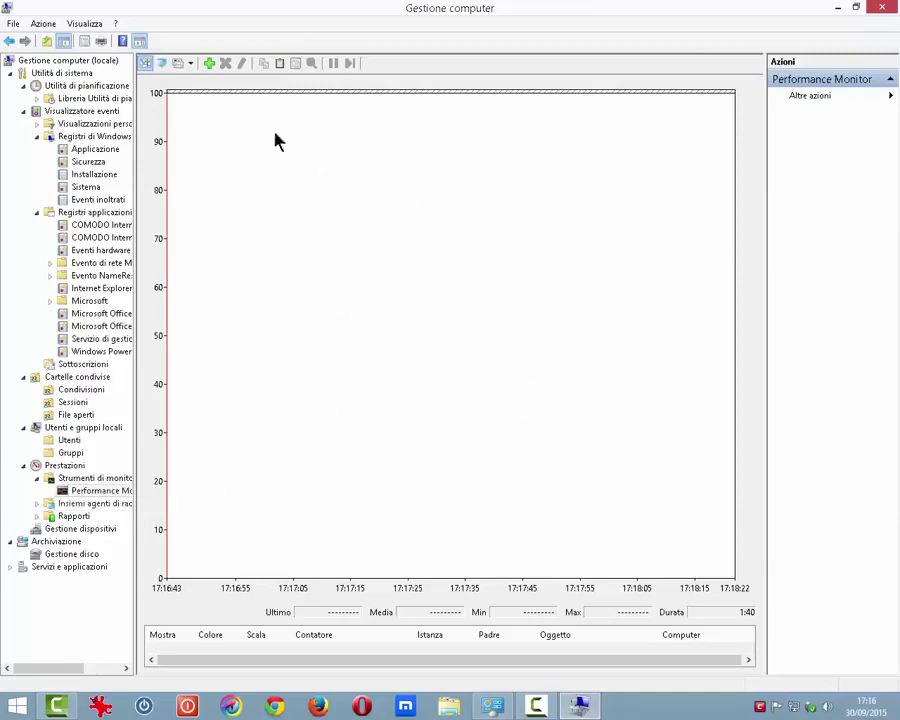
- Add the Processore counters from % Tempo C1 through % Tempo inattività for the _Total instance to the counters list
click(210, 66)
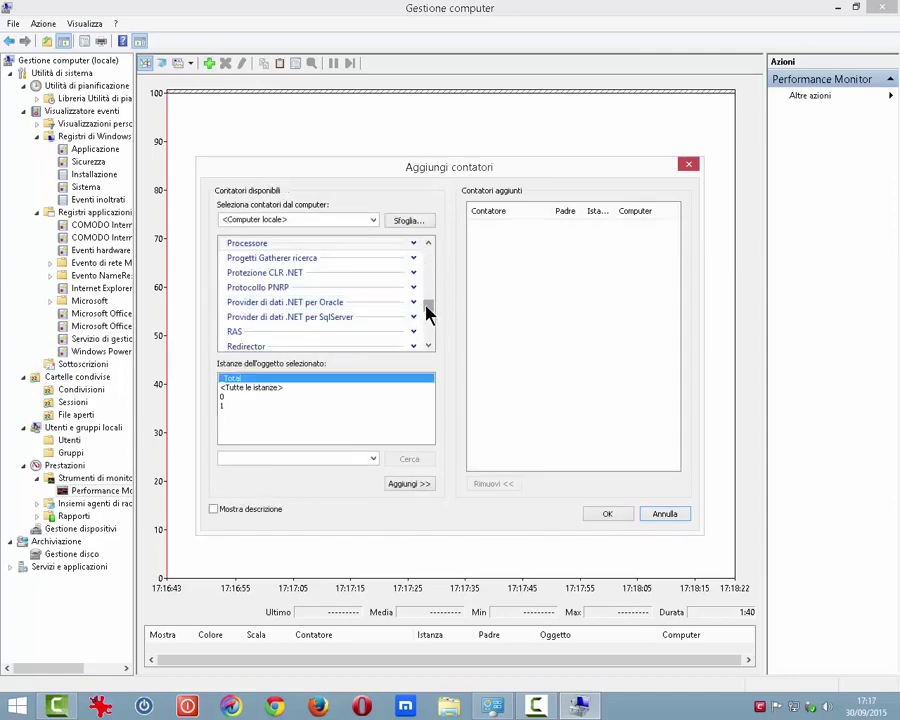
click(414, 244)
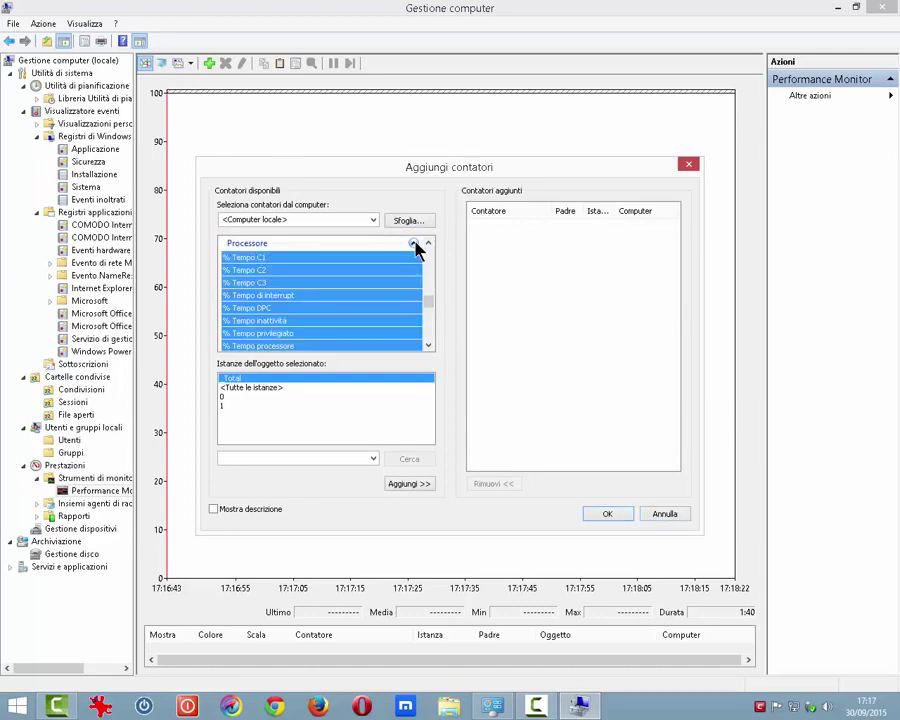
click(271, 258)
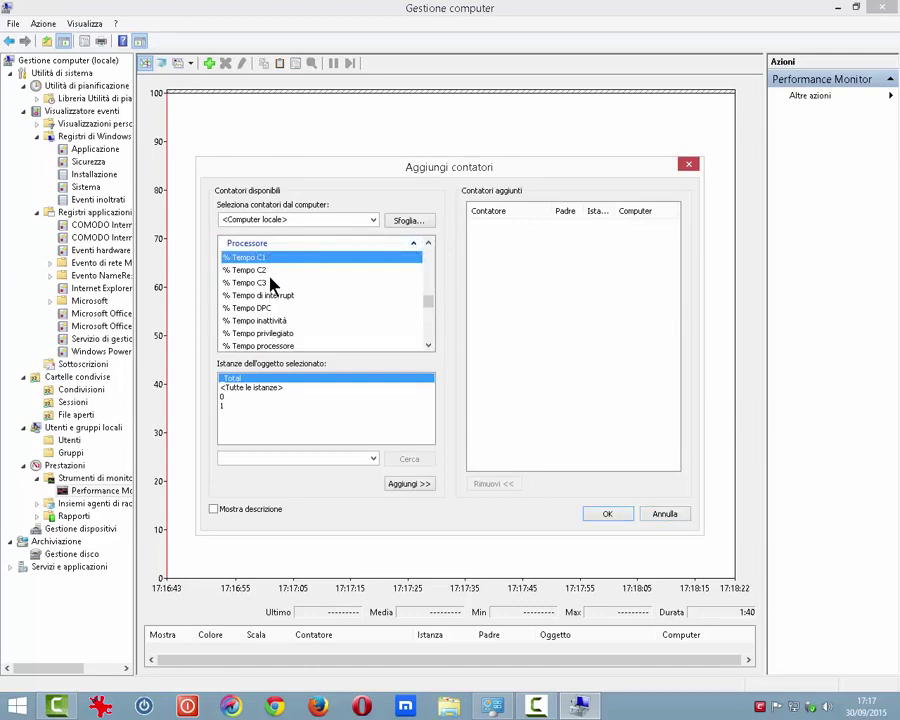
key(Down)
key(Down)
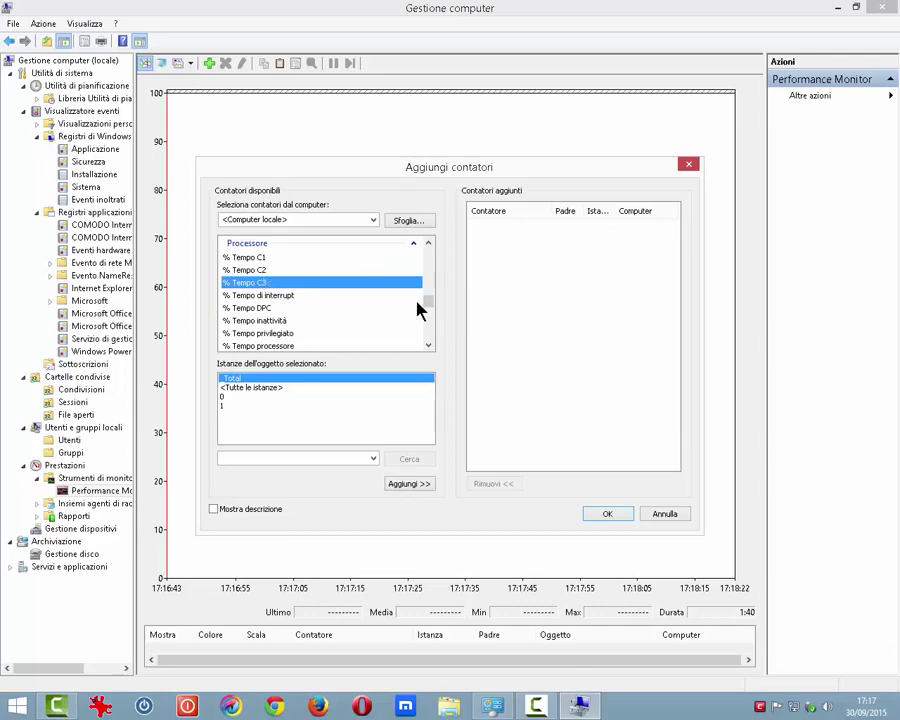
key(Up)
key(Up)
shift+click(271, 322)
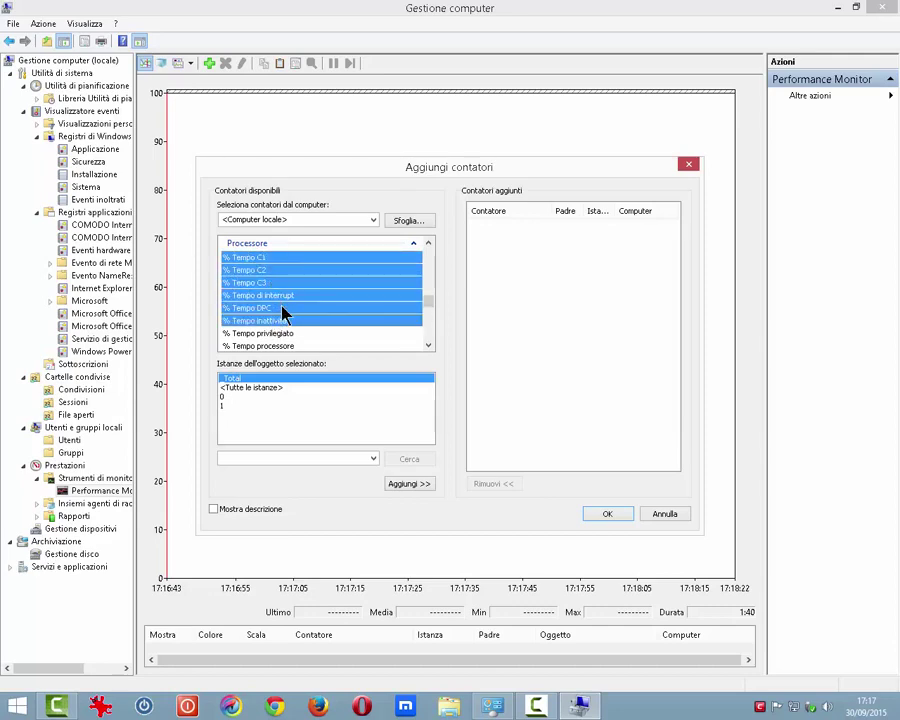
click(409, 487)
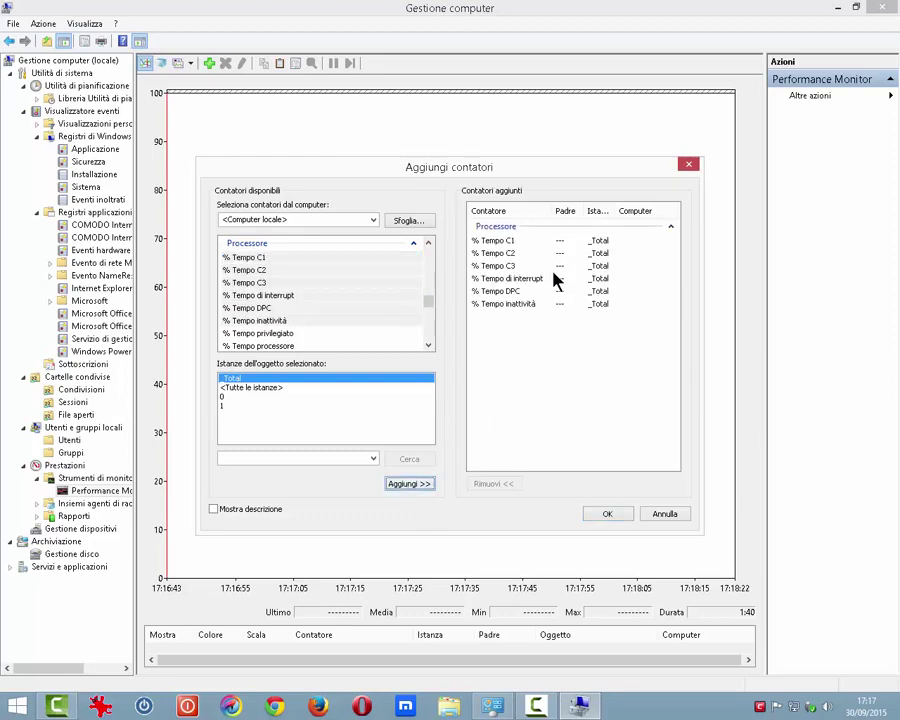
- Add all Memoria counters to the list and confirm the counter selection to plot it on the graph
drag(430, 306, 432, 297)
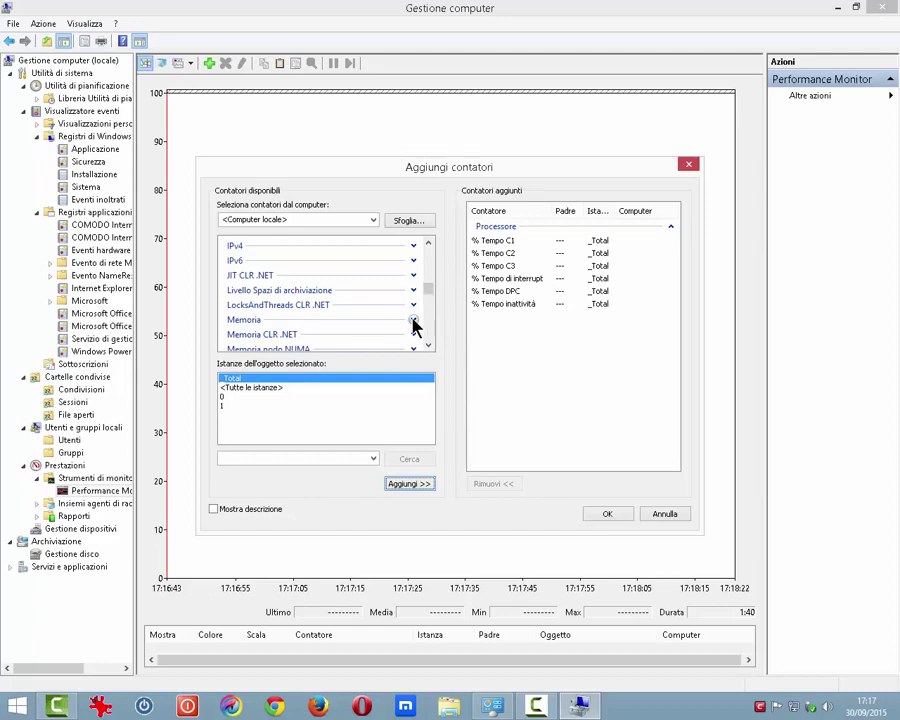
click(413, 321)
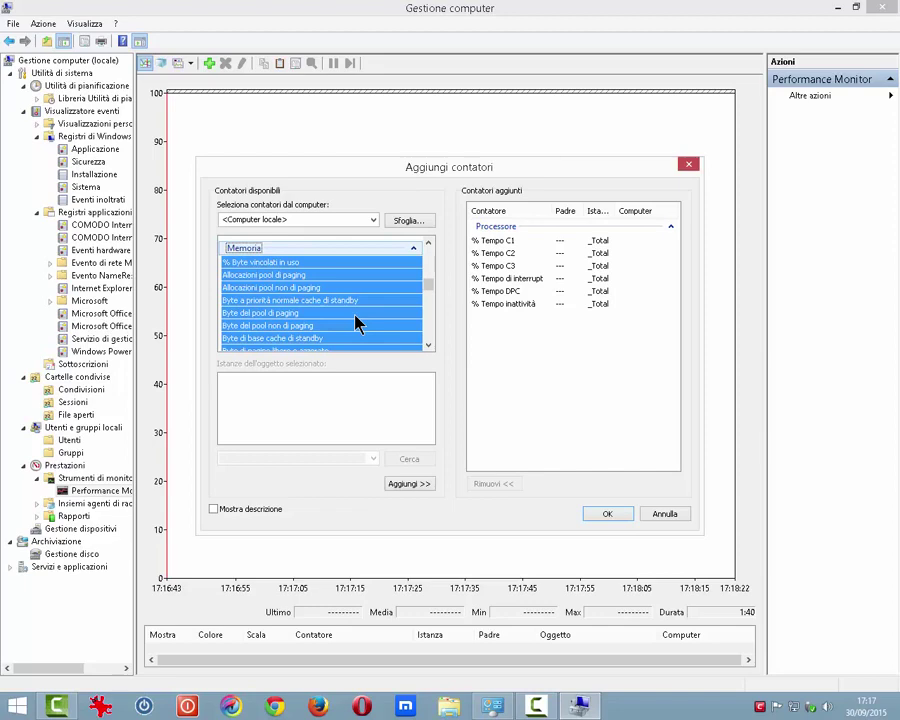
click(410, 484)
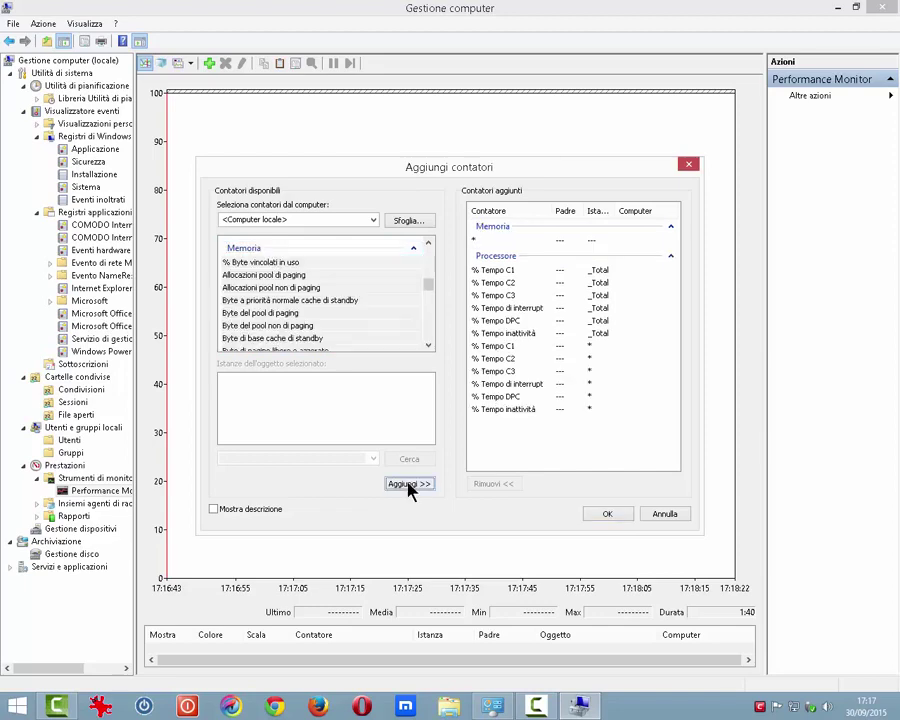
click(607, 514)
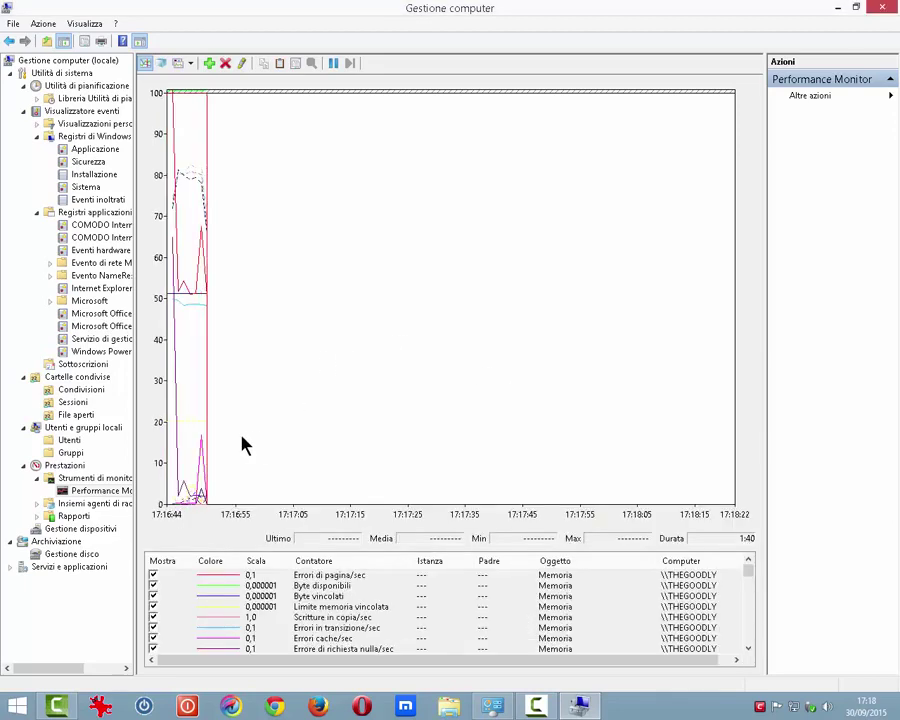
- Hide the Errori di pagina/sec, Byte disponibili, Byte vincolati, Limite memoria vincolata and Allocazioni pool non di paging counters from the graph
click(153, 575)
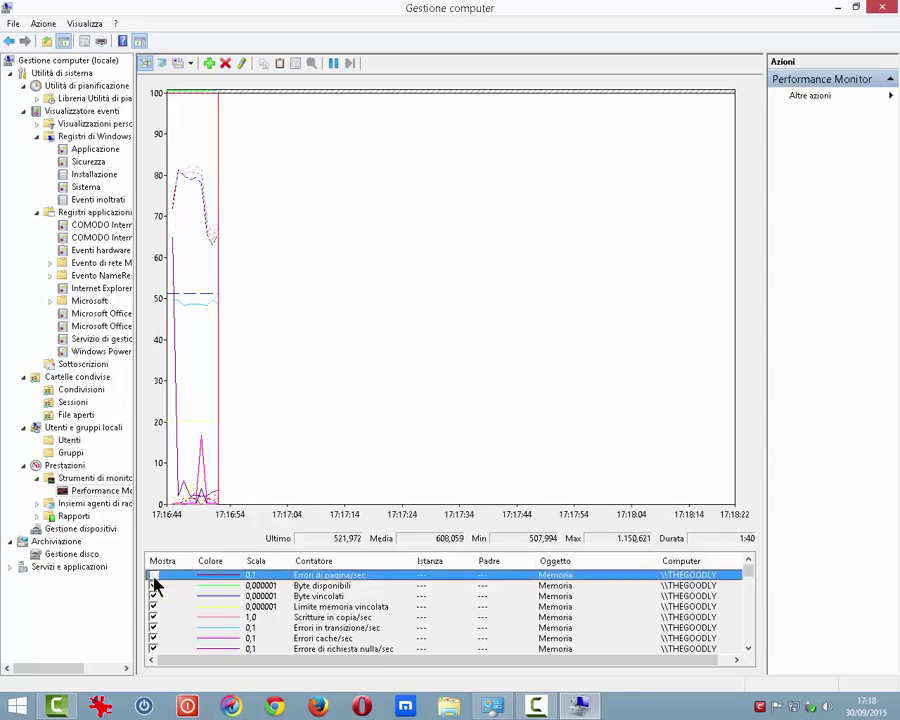
click(153, 586)
click(153, 596)
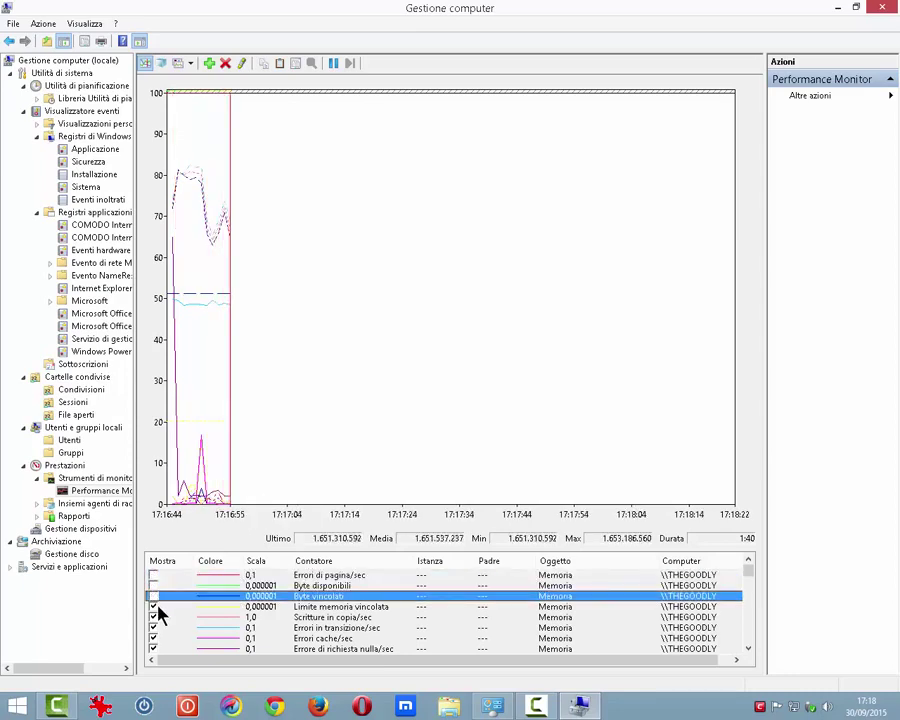
click(153, 606)
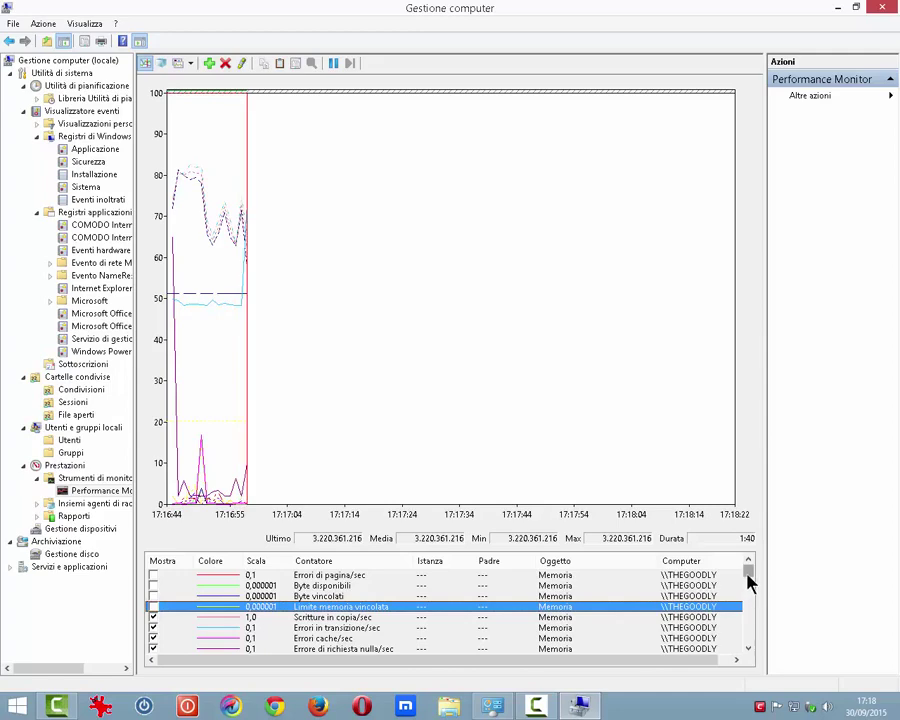
scroll(747, 584, down, 4)
click(153, 606)
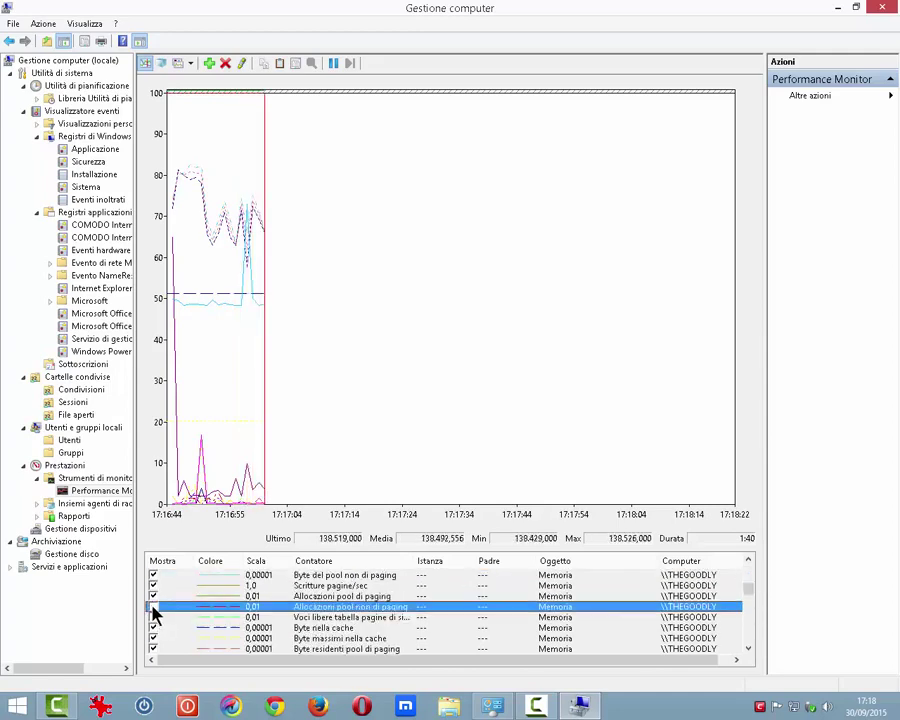
- Enable the vertical and horizontal grids in the performance graph's Diagramma properties and apply them
right_click(238, 445)
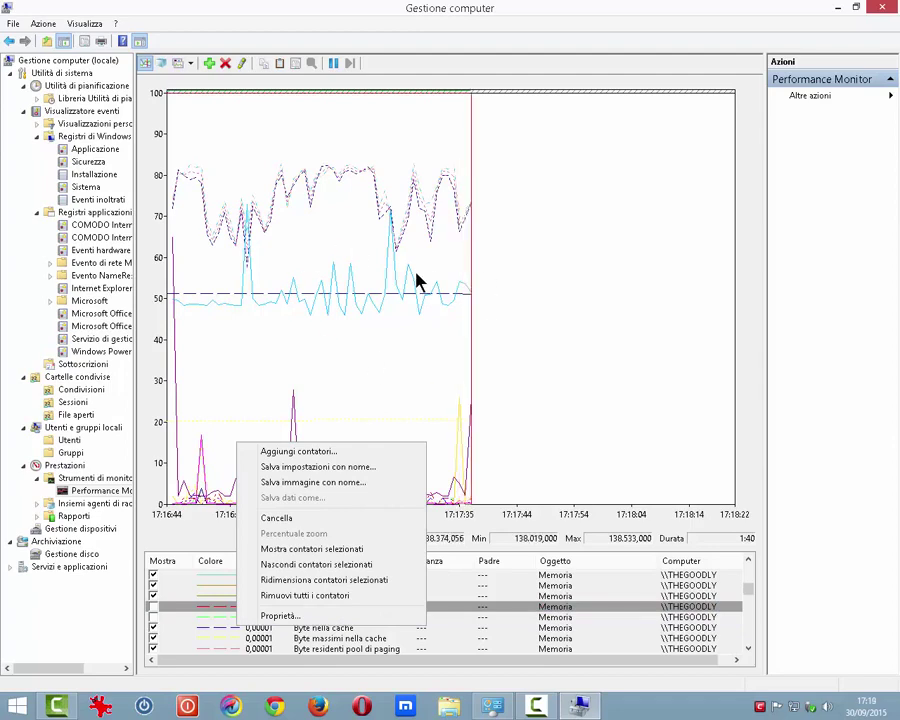
click(280, 615)
click(296, 100)
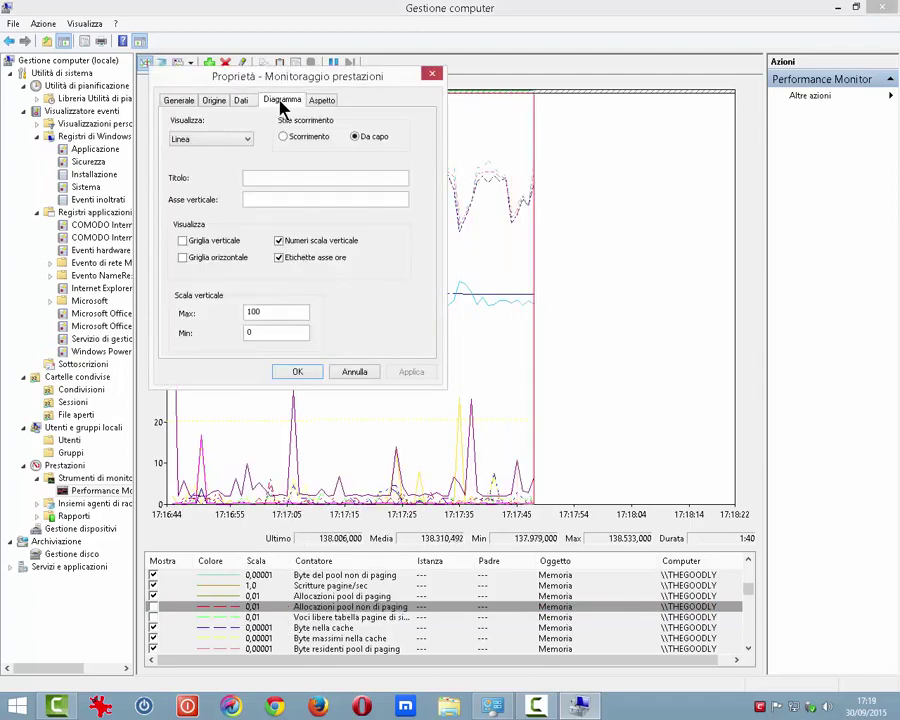
click(183, 241)
click(183, 257)
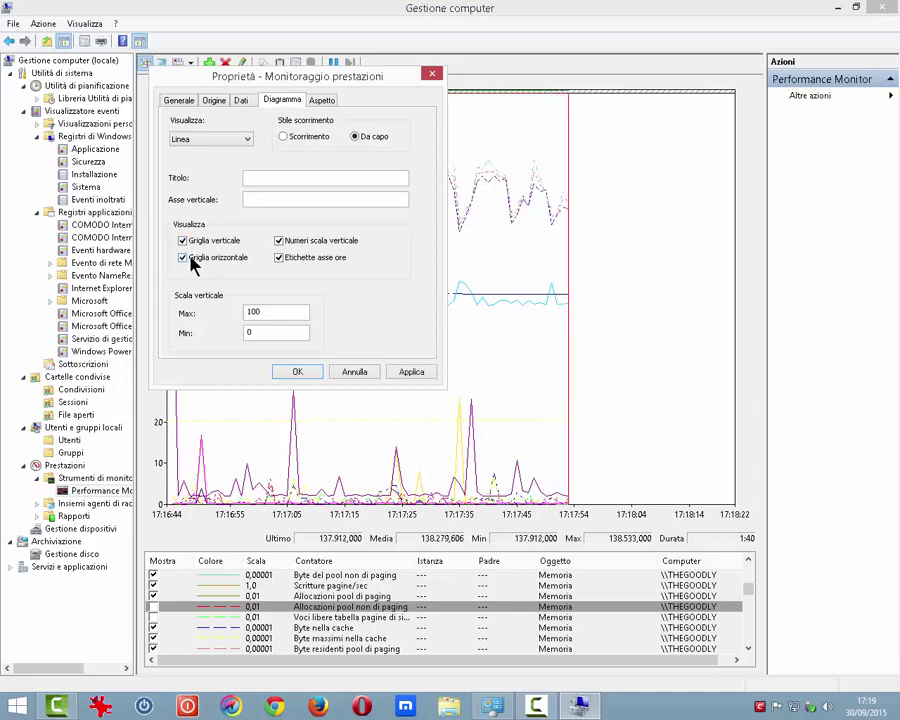
click(423, 372)
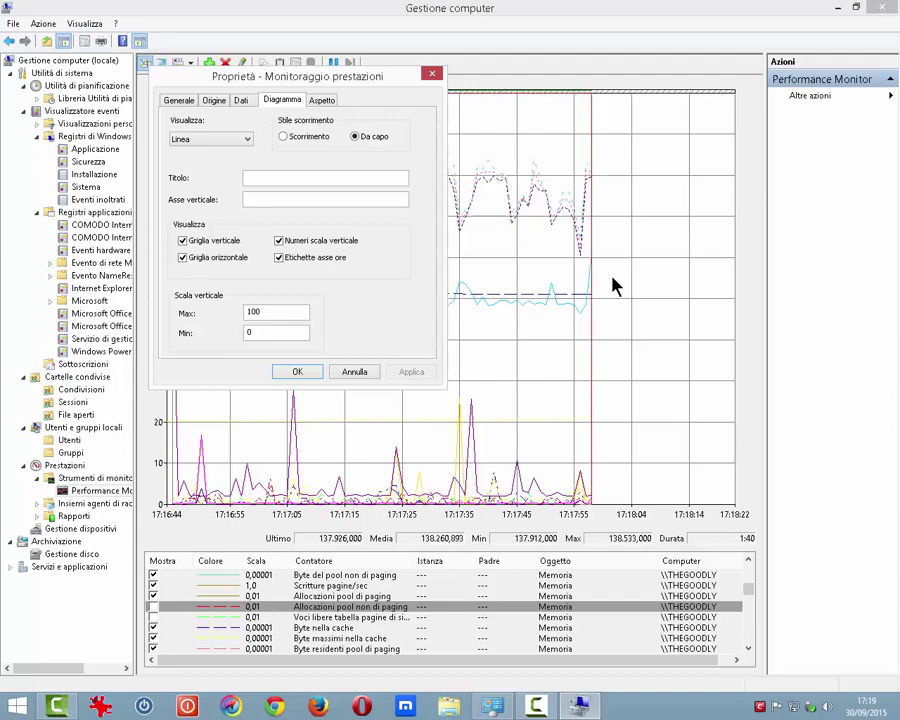
- Set the graph's display type to Rapporto and confirm the properties
click(247, 140)
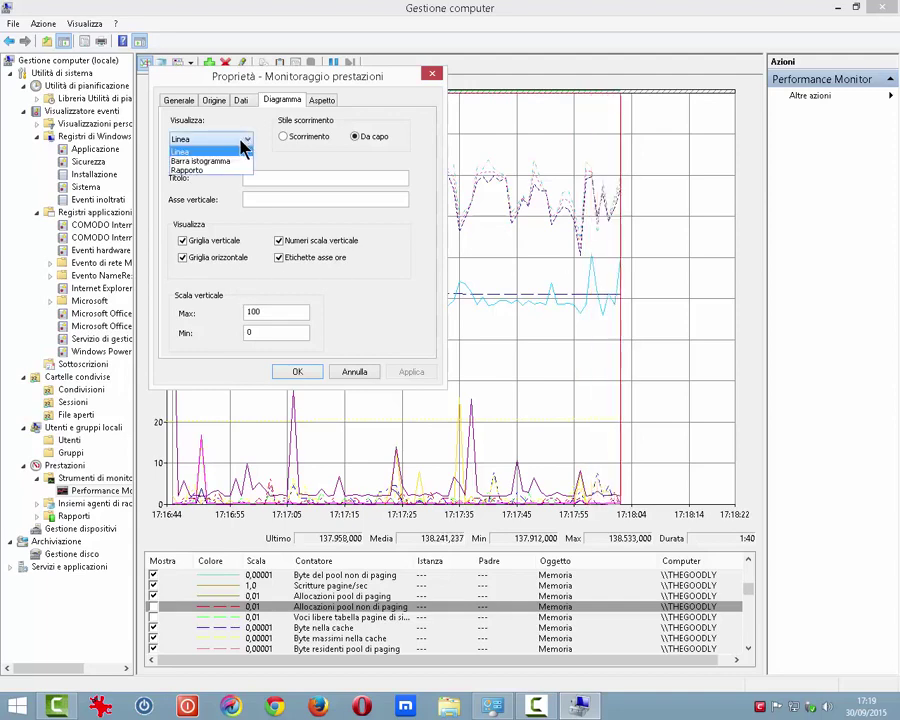
click(198, 177)
click(300, 373)
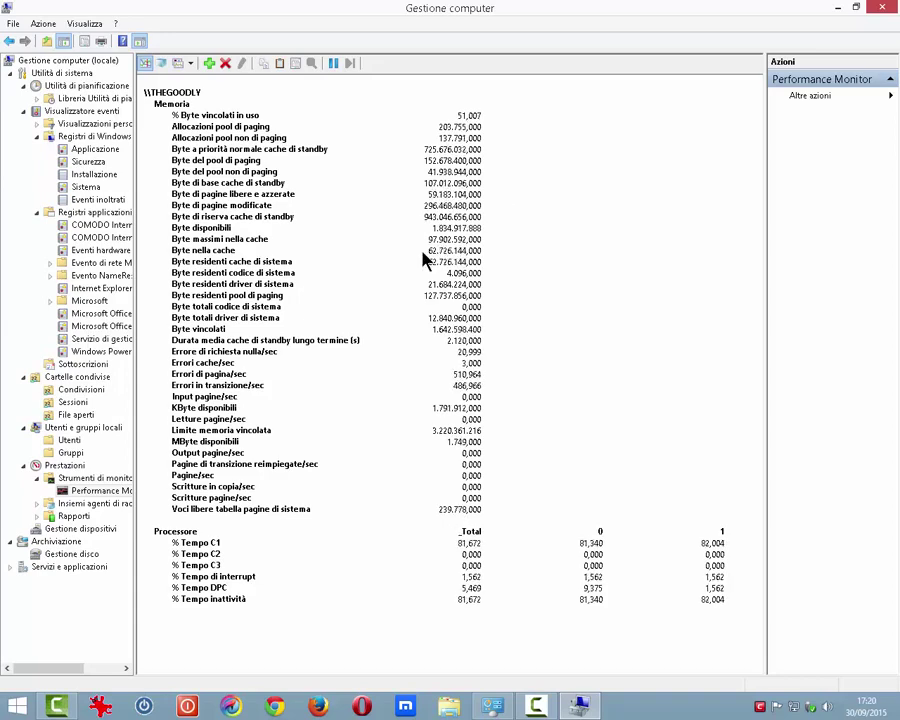
- View Gestione dispositivi, expand the Computer, audio and storage controller categories, and examine the actions available for Samson Meteorite Mic
click(57, 531)
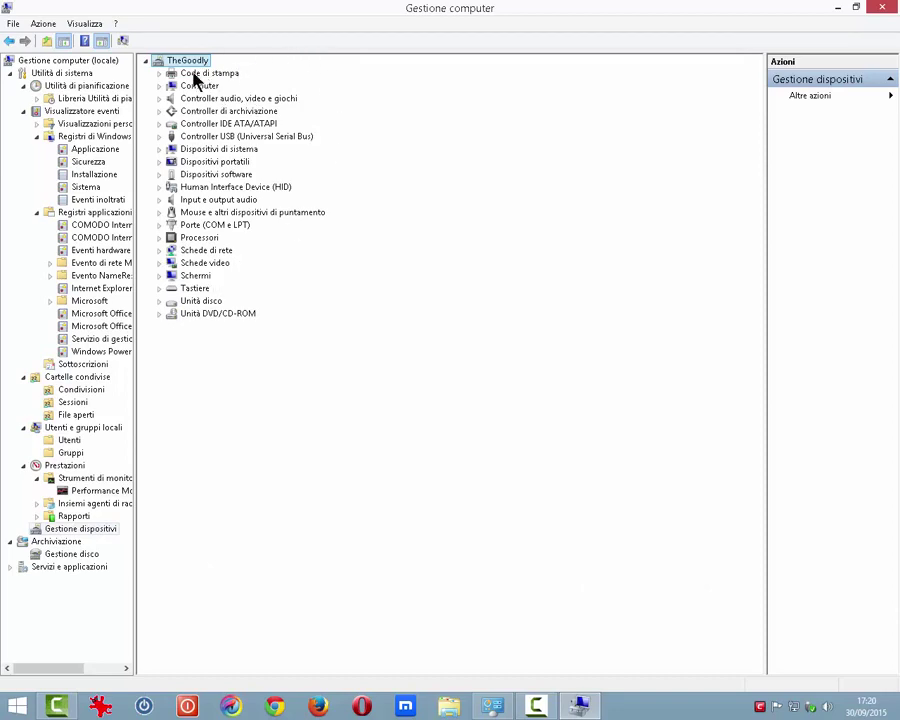
click(159, 86)
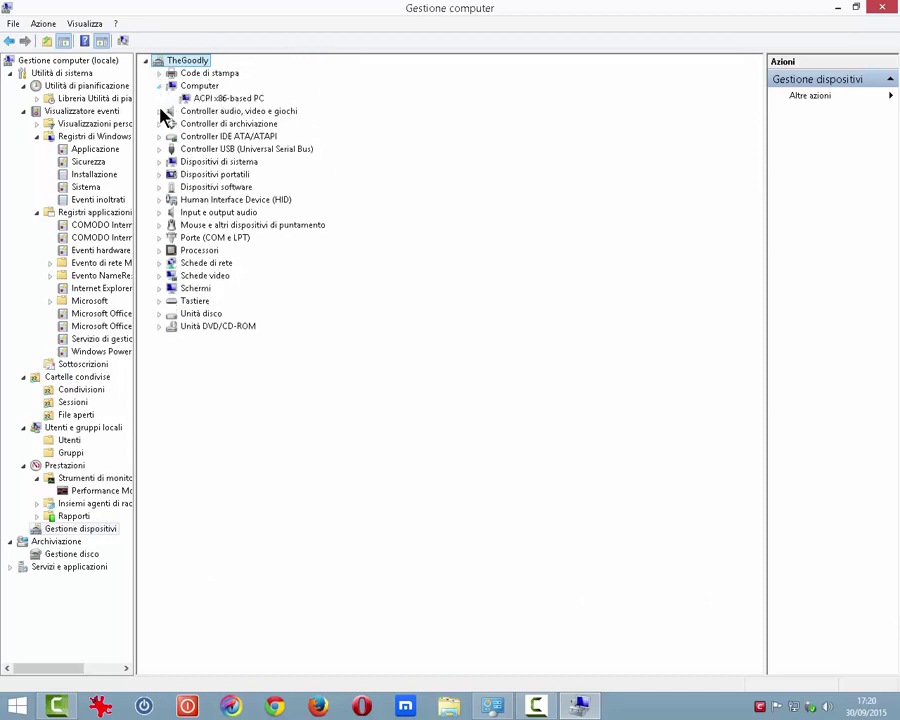
click(160, 111)
click(160, 149)
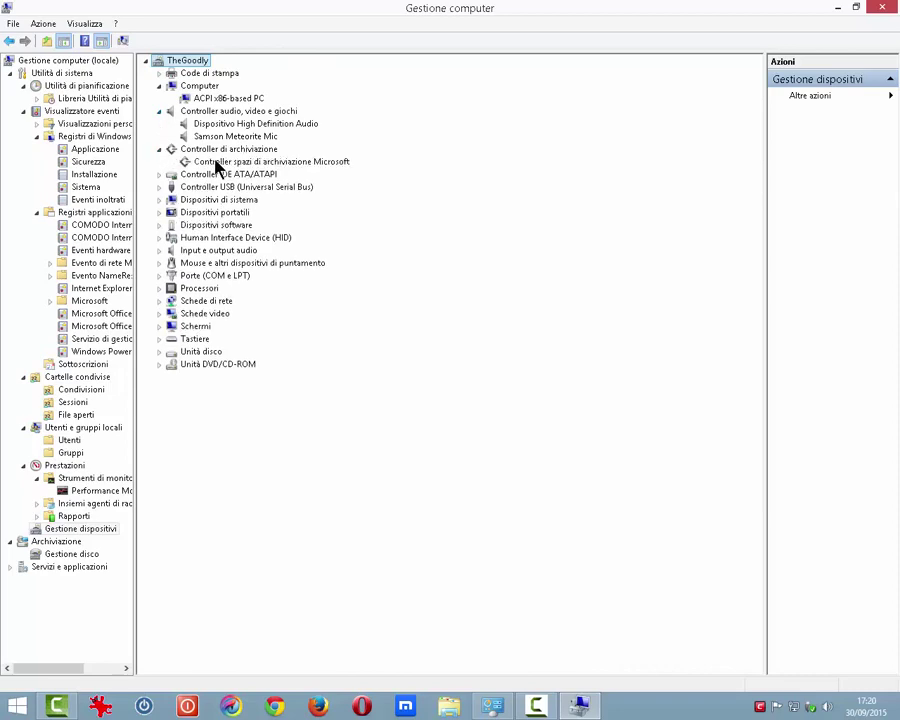
right_click(229, 139)
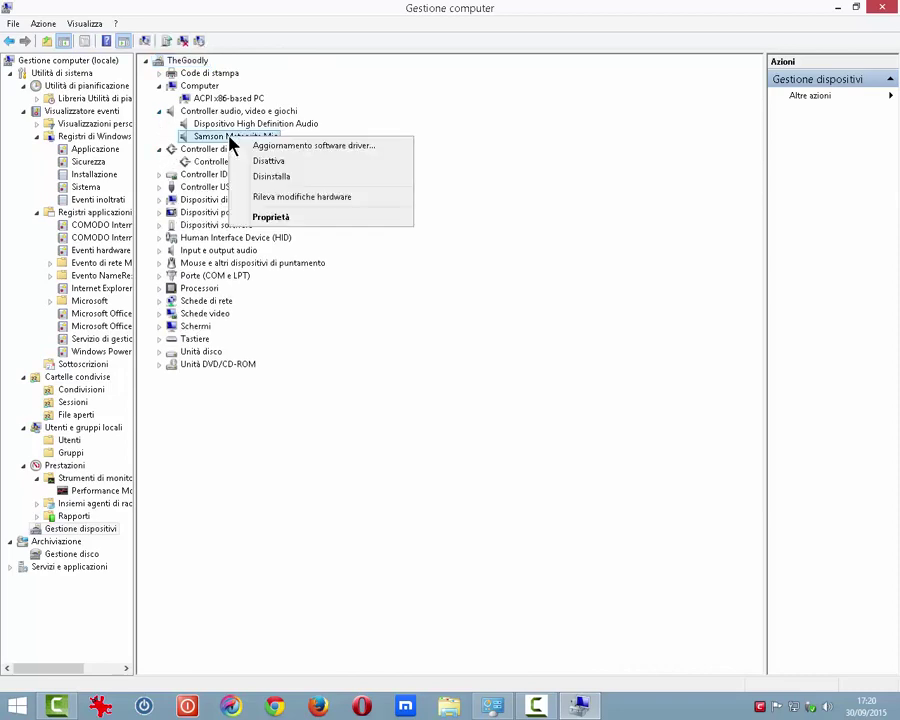
- View the partitions in Gestione disco under Archiviazione and examine the actions available for 8.1 Pro X86 (C:) and DATI 1TB (E:)
click(33, 542)
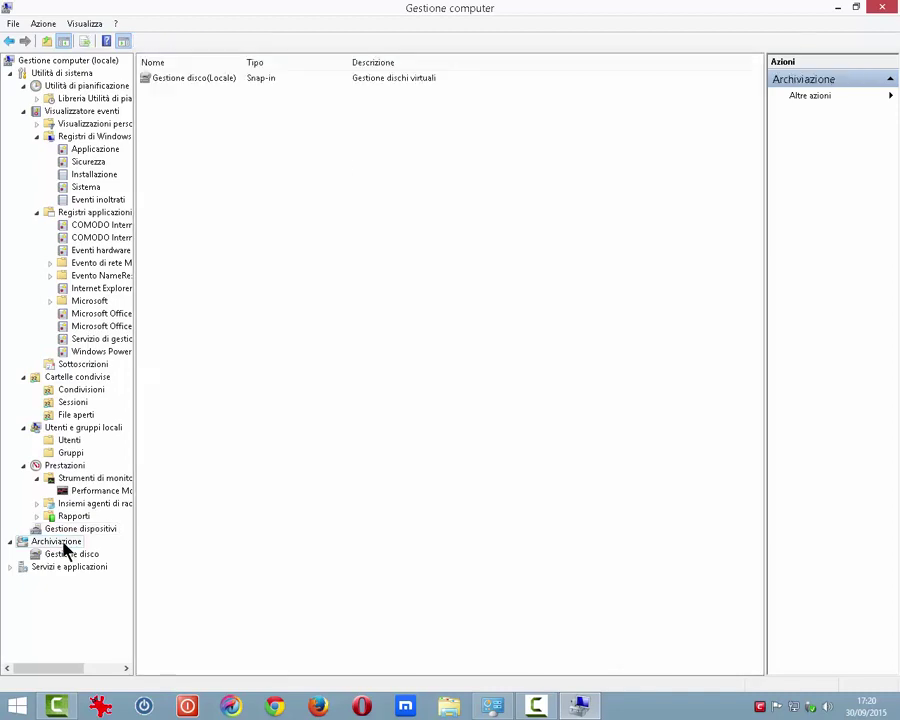
click(72, 555)
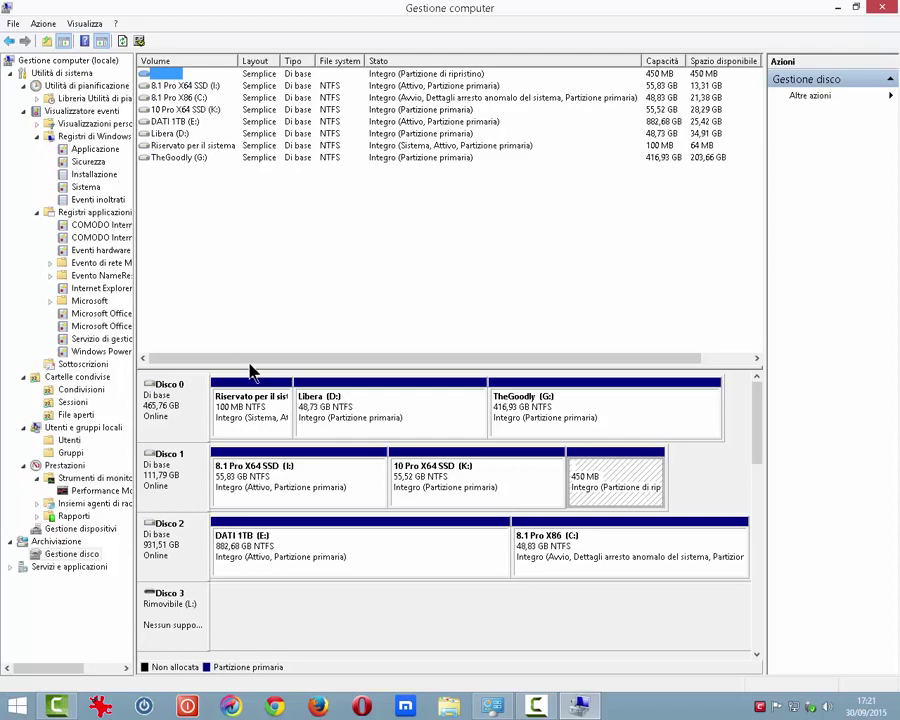
click(490, 486)
click(358, 492)
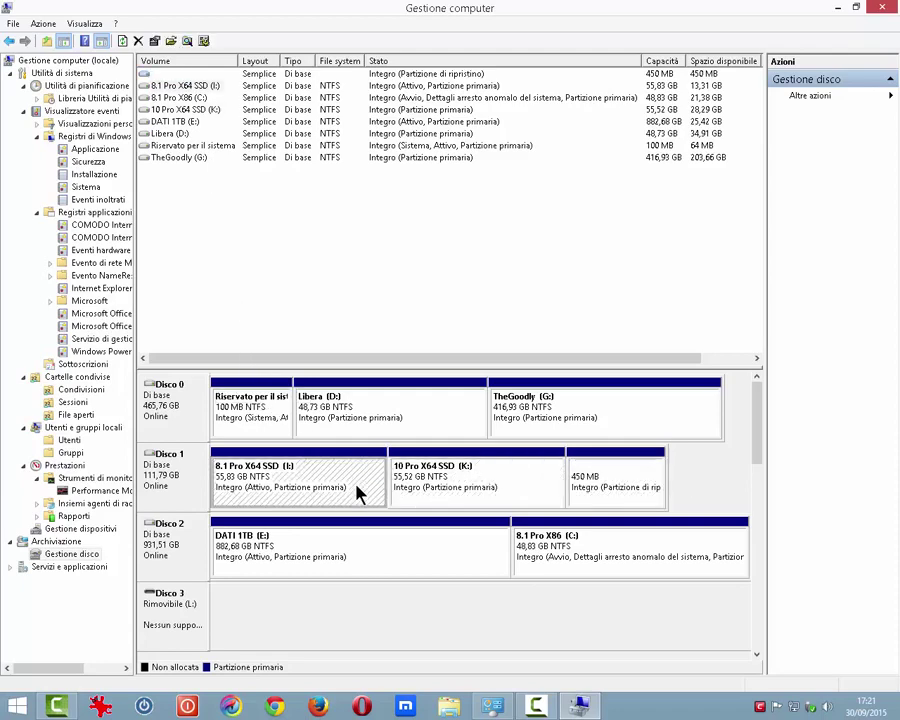
click(375, 540)
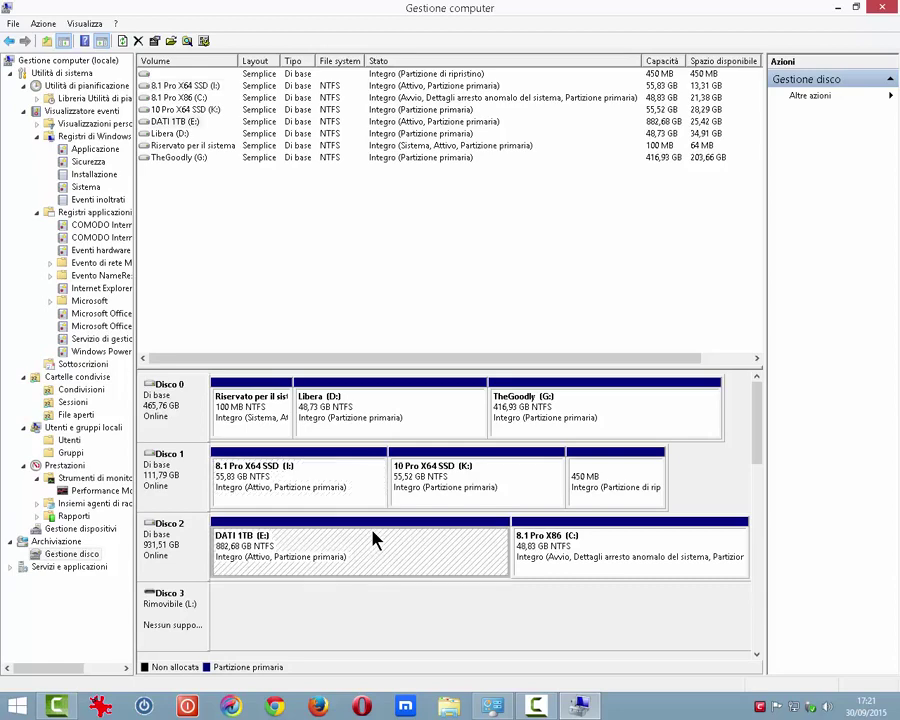
right_click(557, 546)
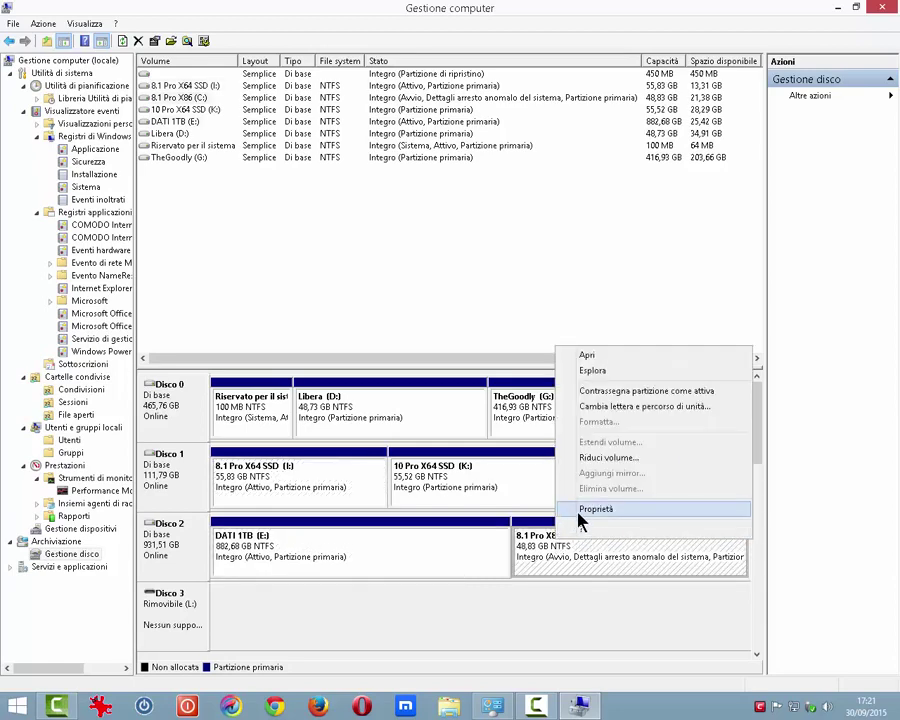
right_click(466, 545)
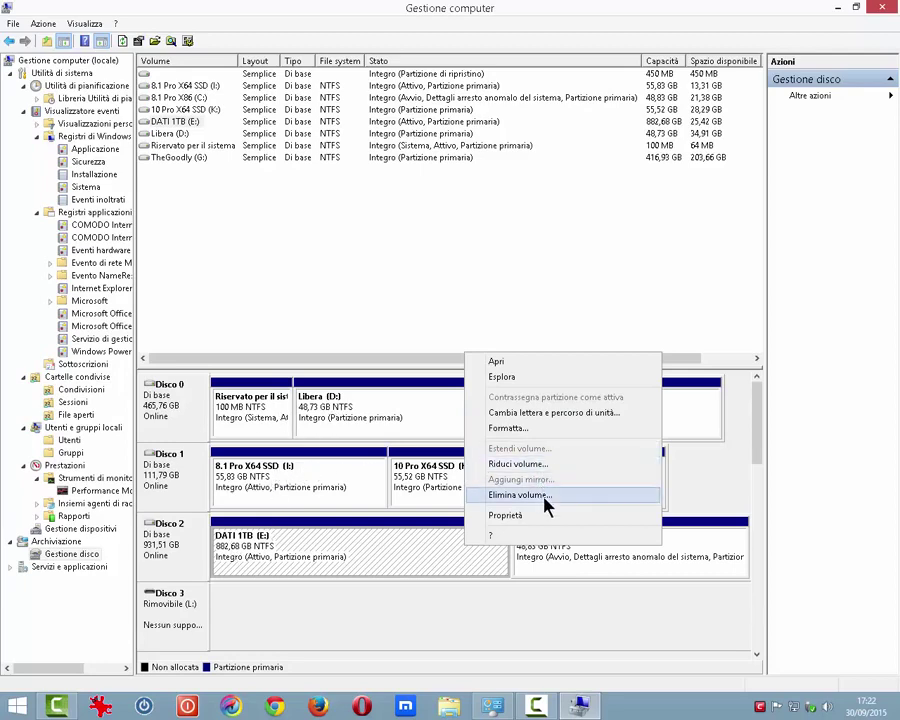
- View the Servizi e applicazioni section and open its Servizi list
click(32, 577)
click(32, 572)
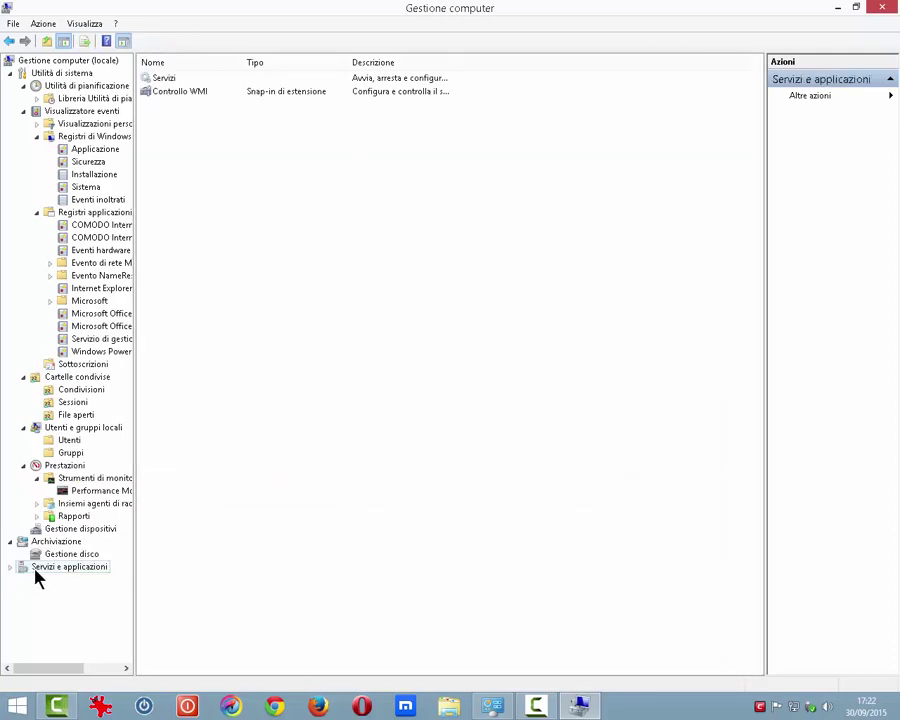
double_click(164, 80)
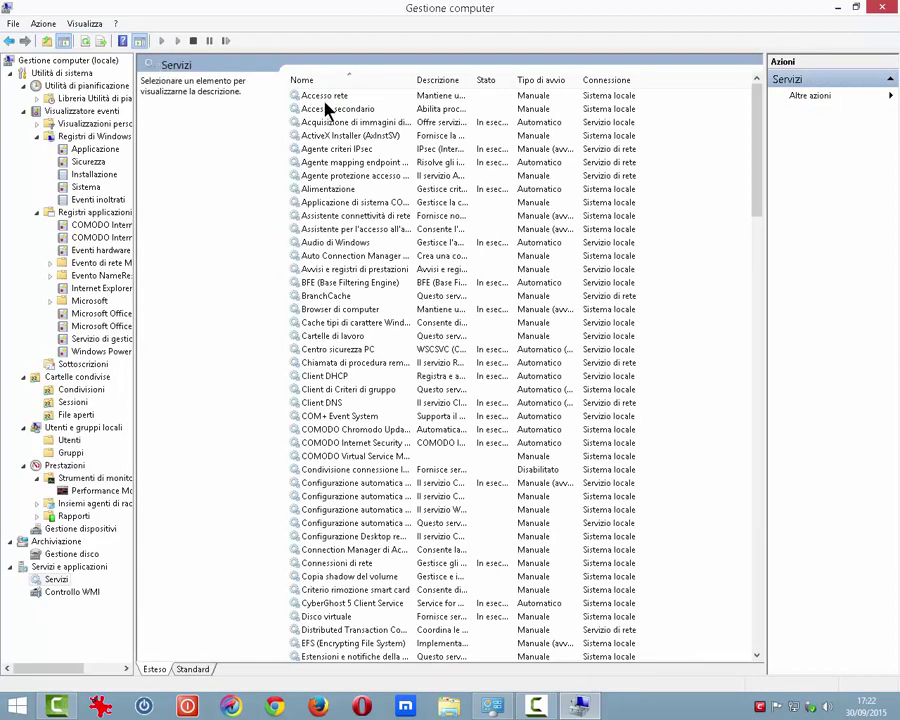
- Show the details of the Acquisizione di immagini di Windows (WIA) service and widen the Nome and Descrizione columns
click(325, 121)
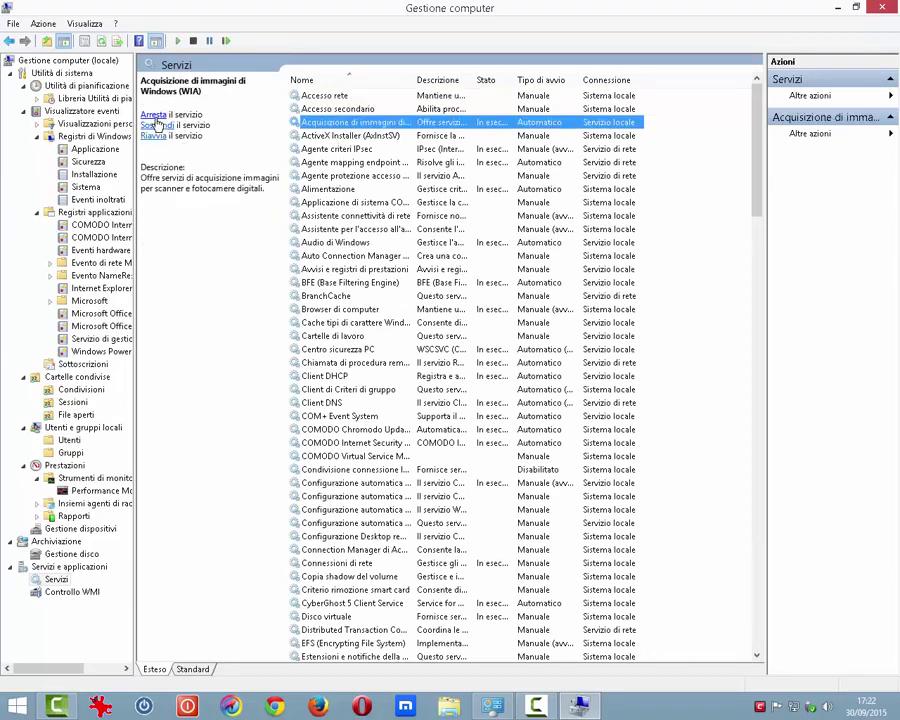
drag(413, 79, 453, 79)
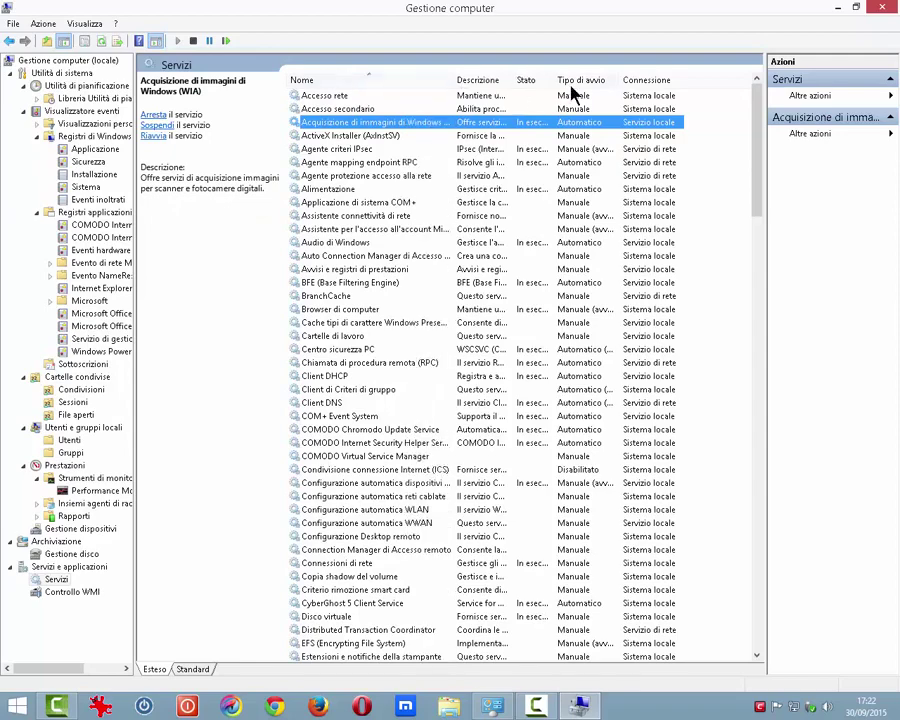
drag(513, 79, 566, 79)
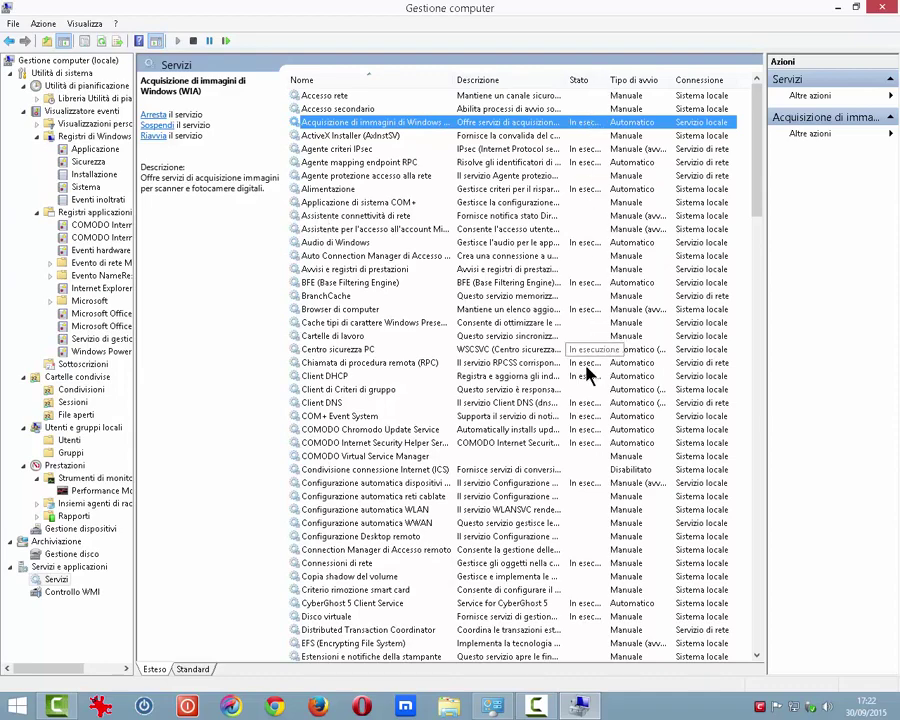
- Examine the descriptions of COM+ Event System, Client DNS, COMODO Internet Security Helper Service and the automatic network device configuration service
click(585, 417)
scroll(585, 428, down, 5)
scroll(645, 95, up, 5)
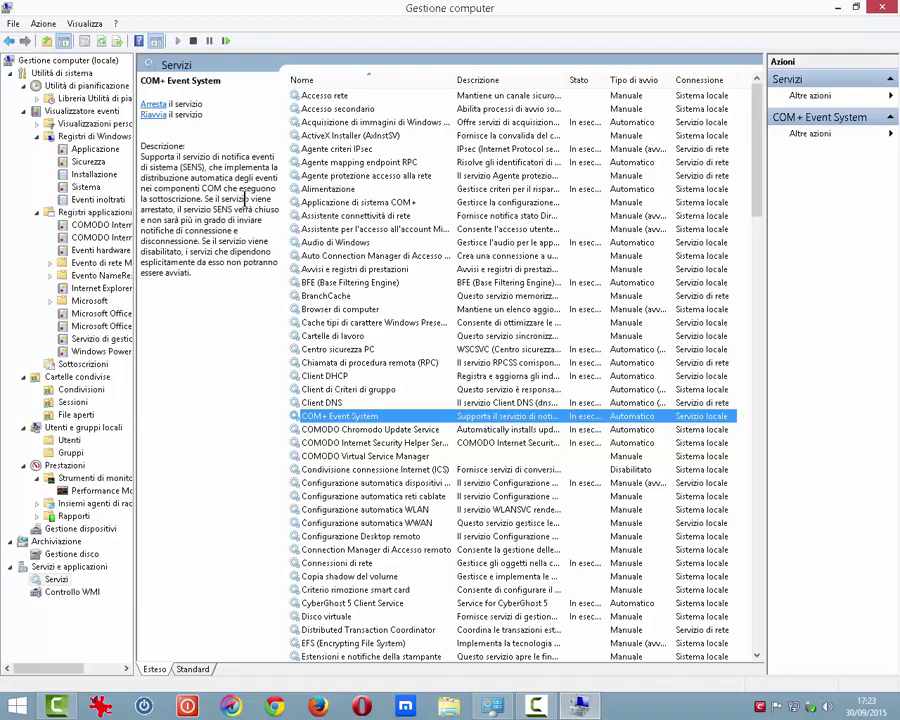
key(Up)
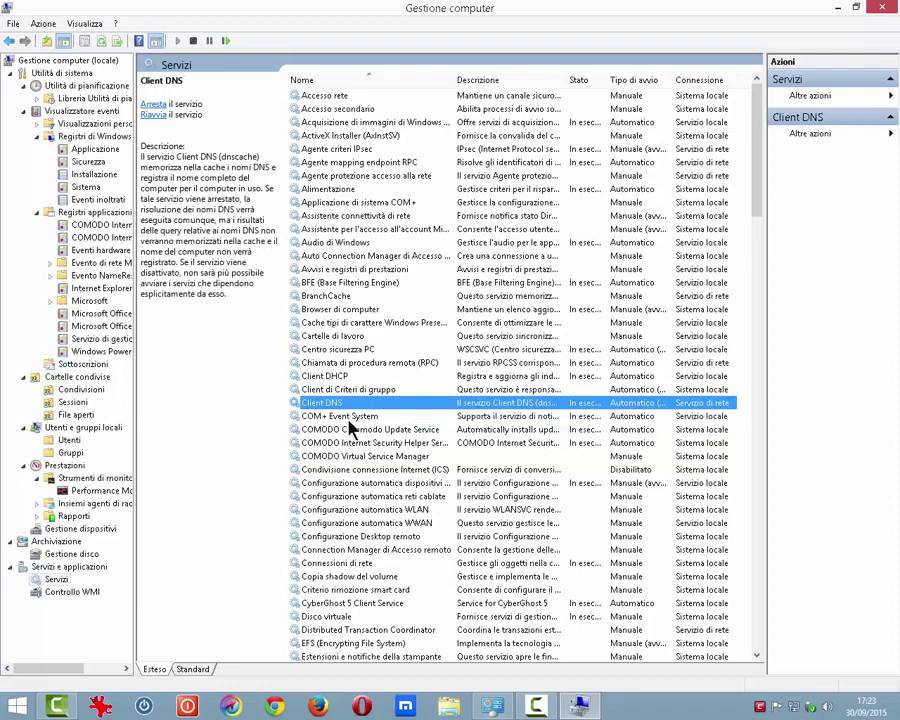
click(349, 421)
click(351, 443)
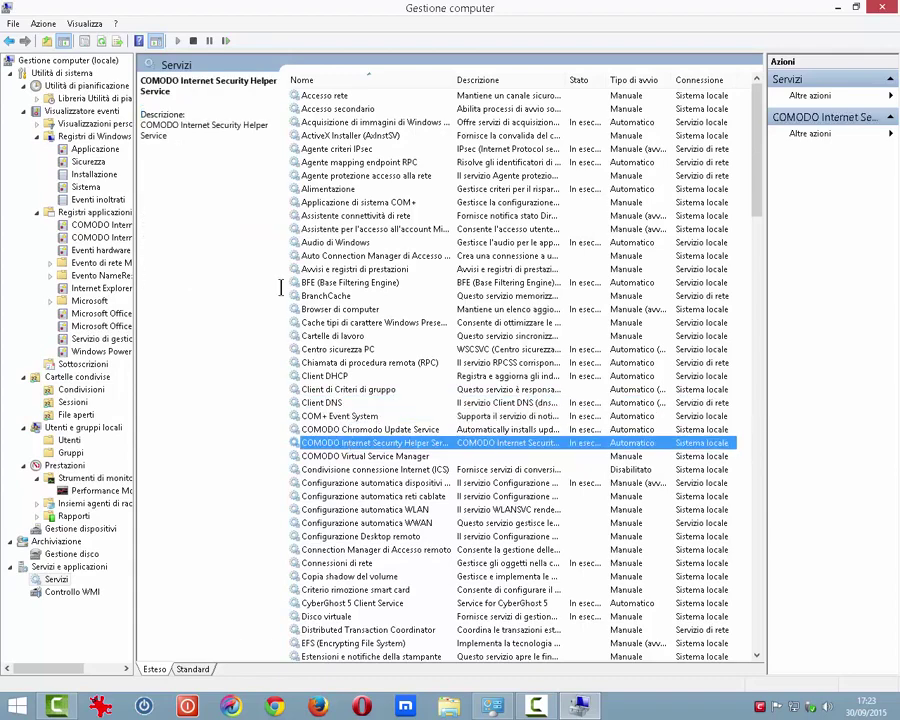
click(326, 483)
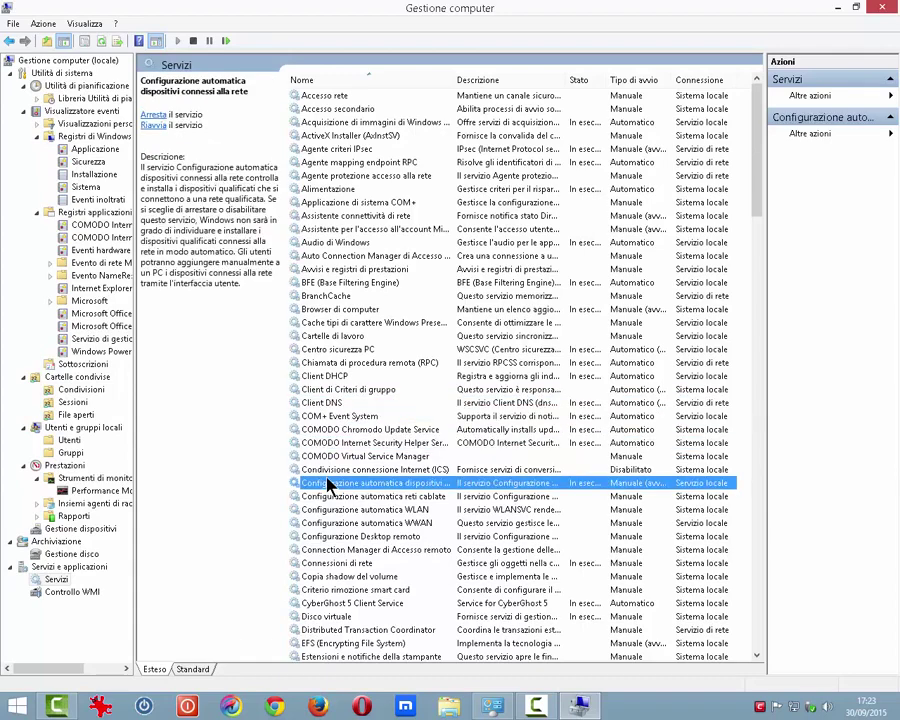